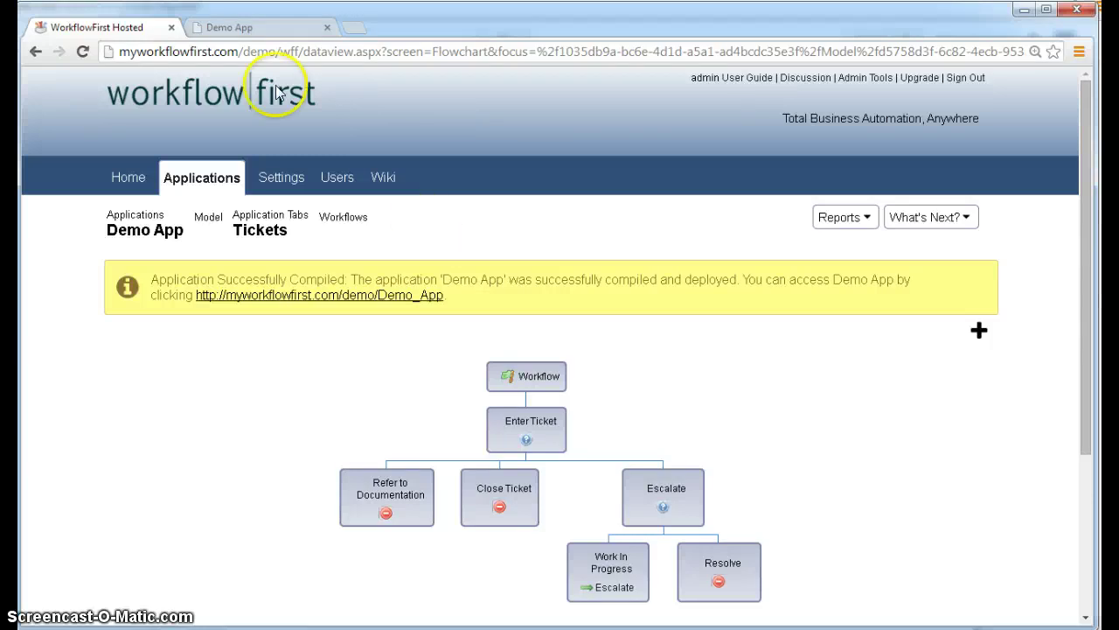
- In the running Demo App, review the phone ticket's full details, then return to the tickets list
click(247, 31)
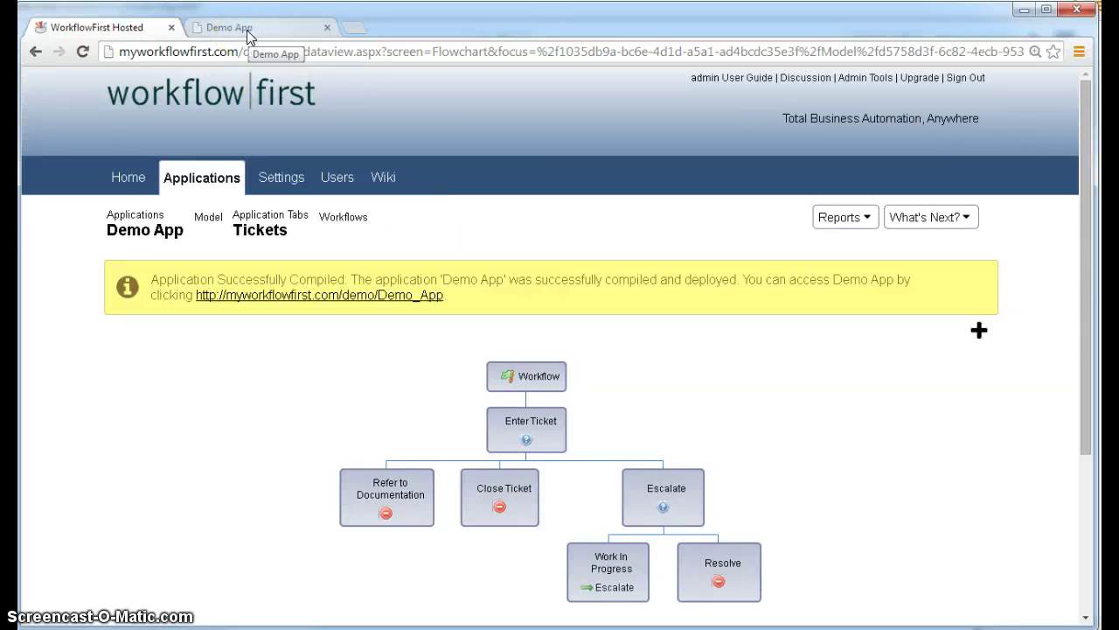
click(248, 34)
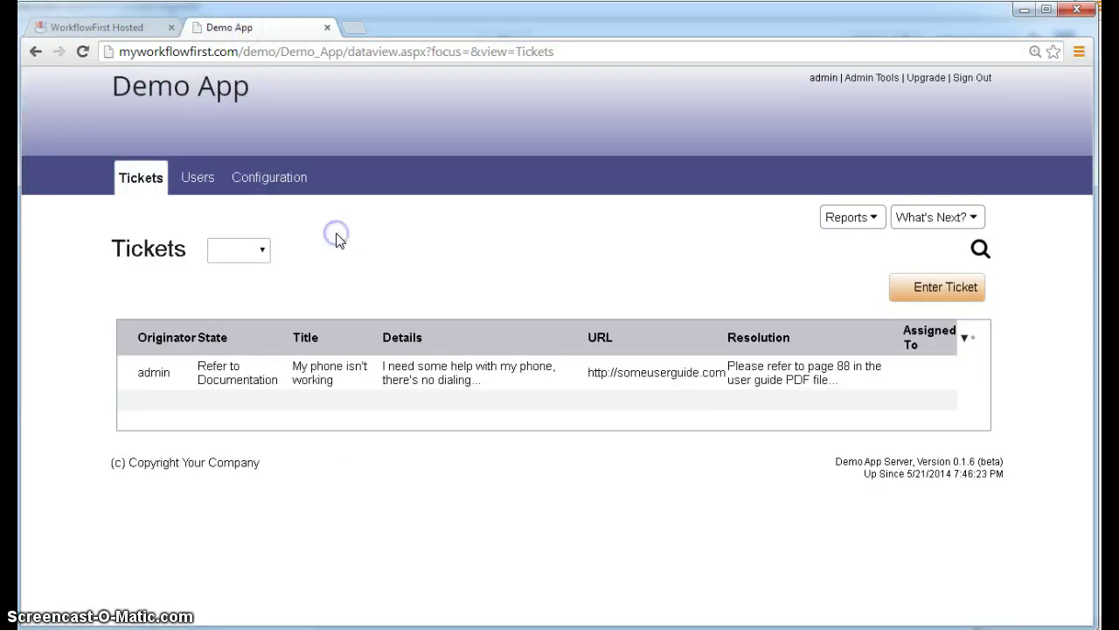
click(374, 233)
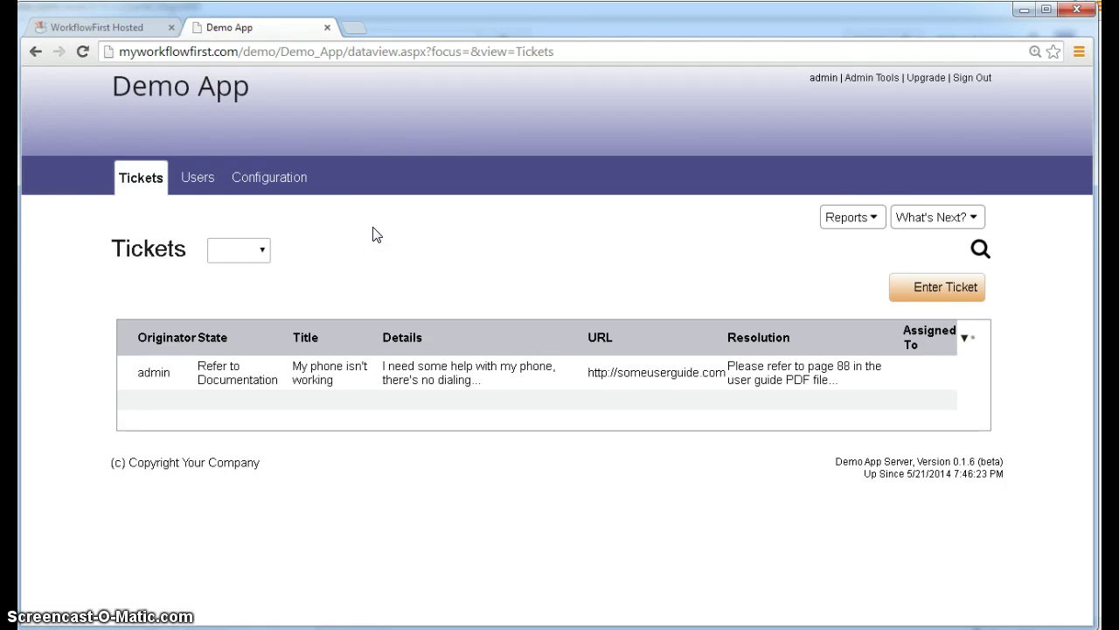
click(358, 231)
click(355, 230)
click(932, 369)
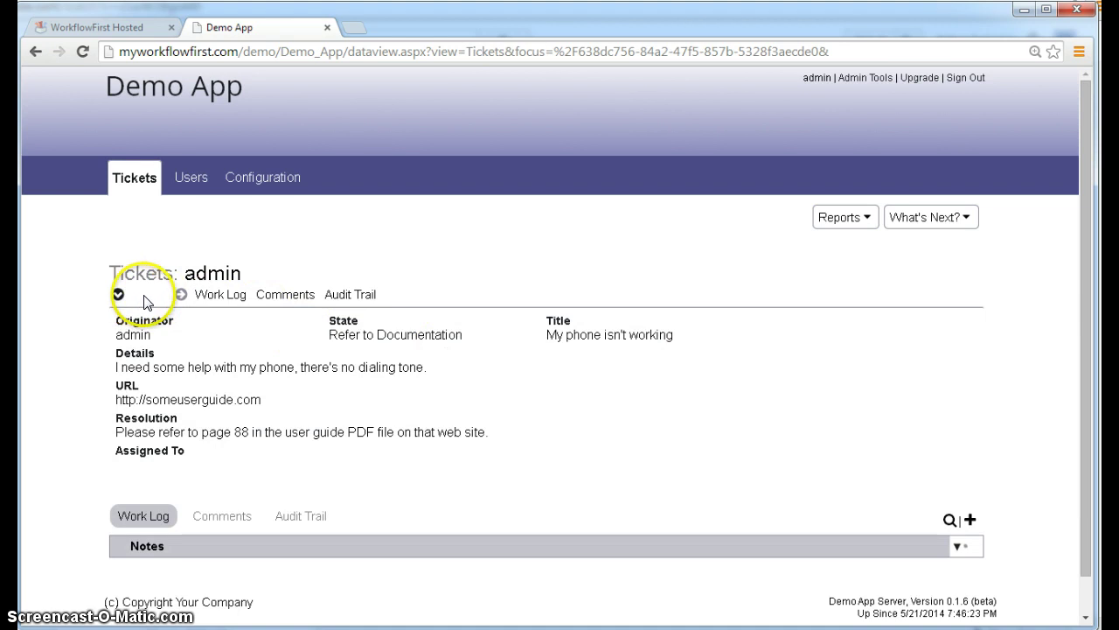
click(147, 194)
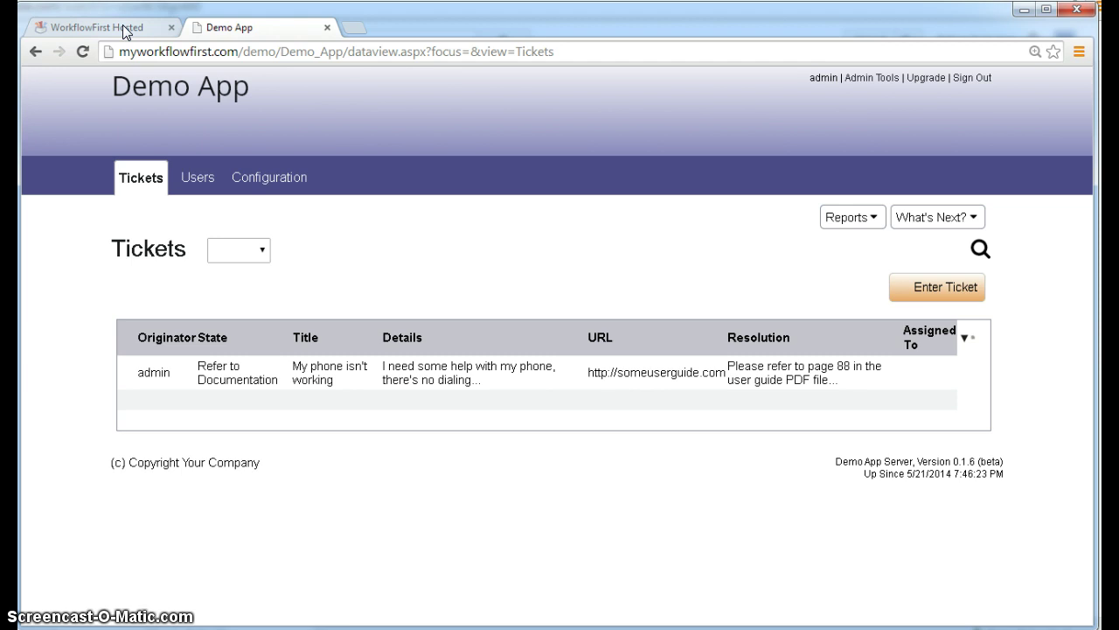
- In the designer, open the Tickets tab's Flags and select the Disallow Delete flag
click(122, 27)
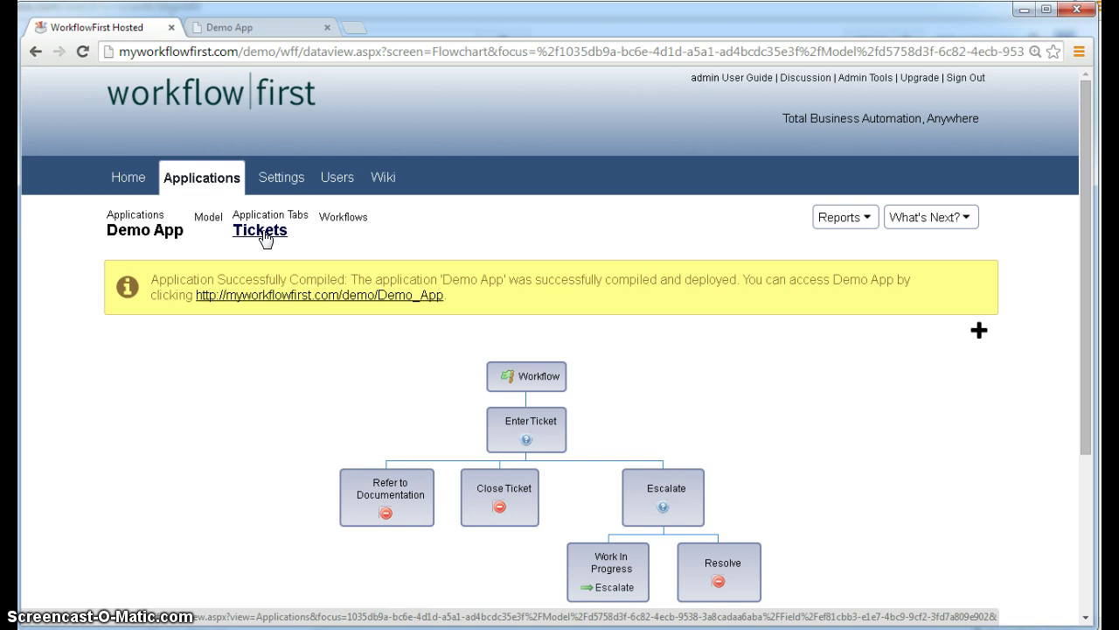
click(262, 232)
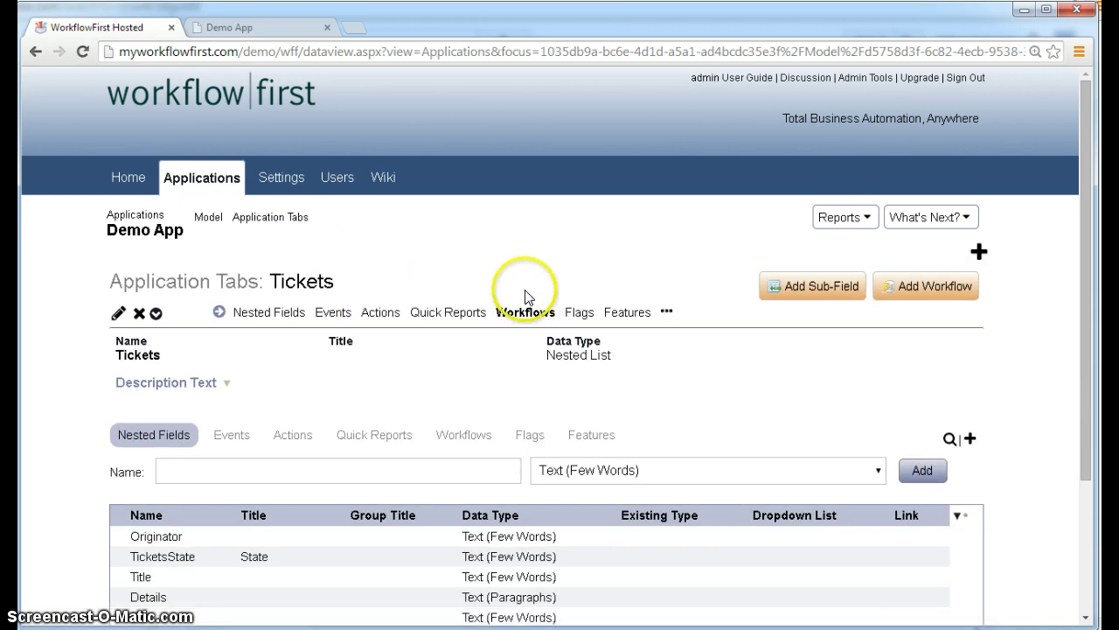
scroll(436, 257, down, 1)
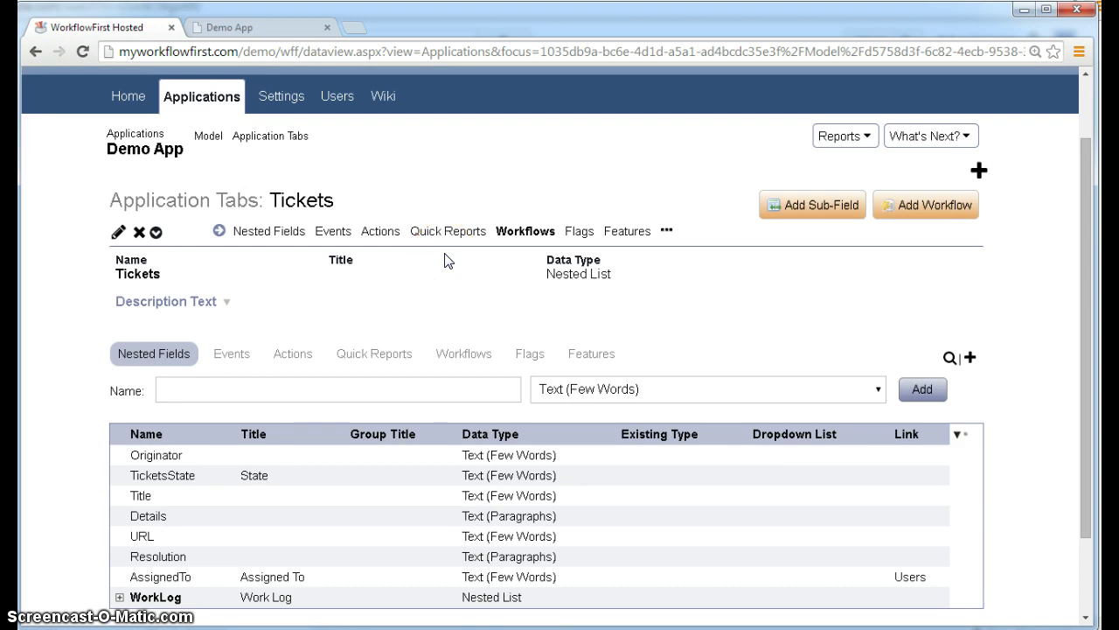
scroll(445, 260, down, 1)
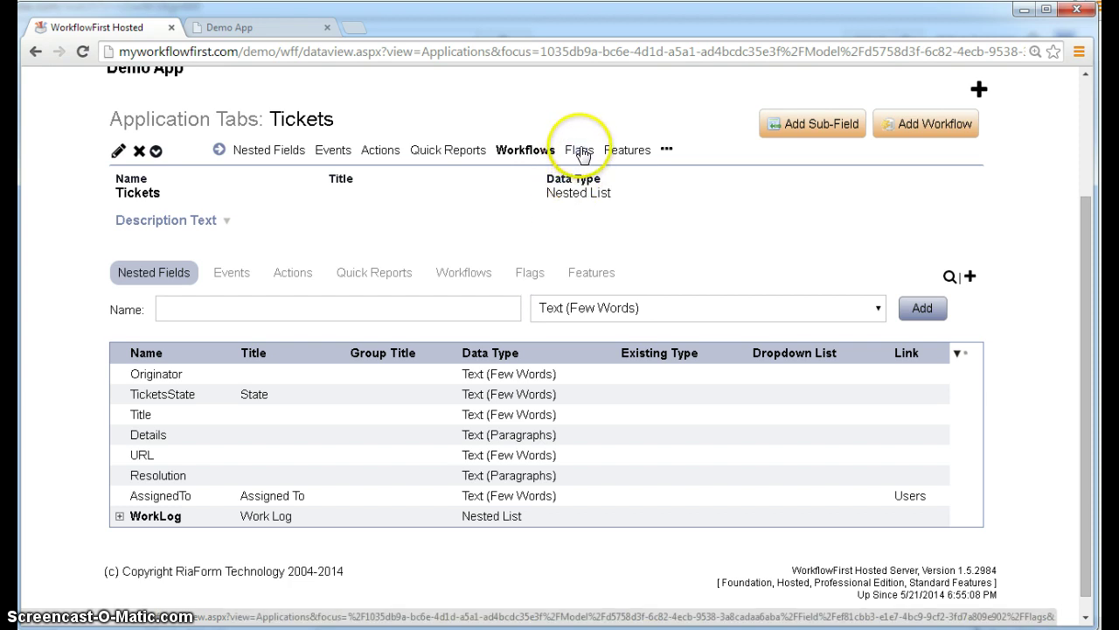
click(530, 271)
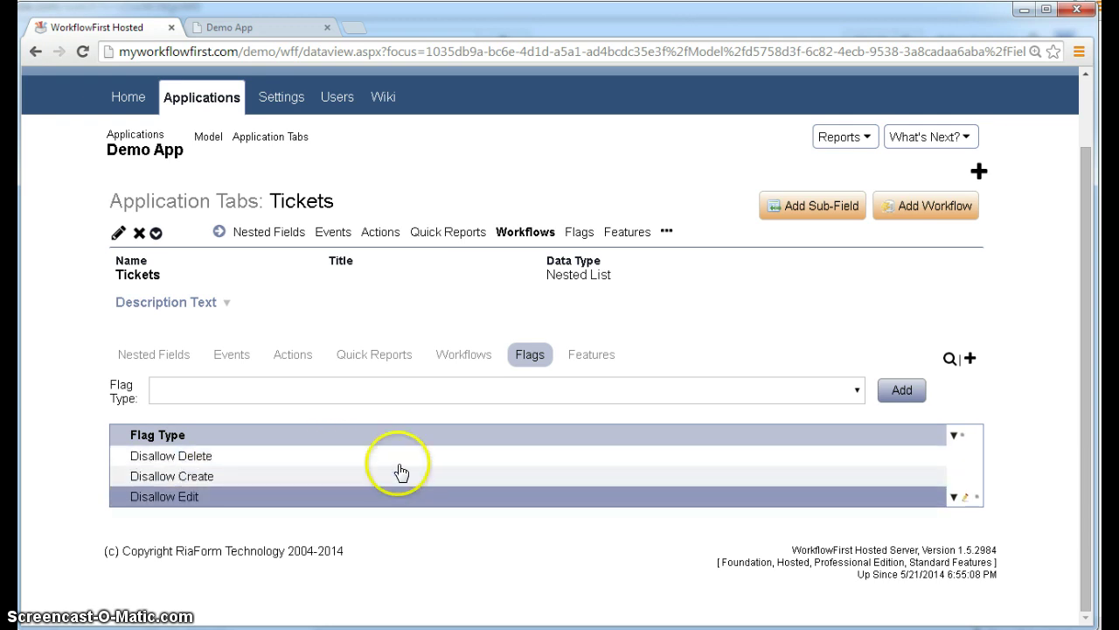
click(400, 458)
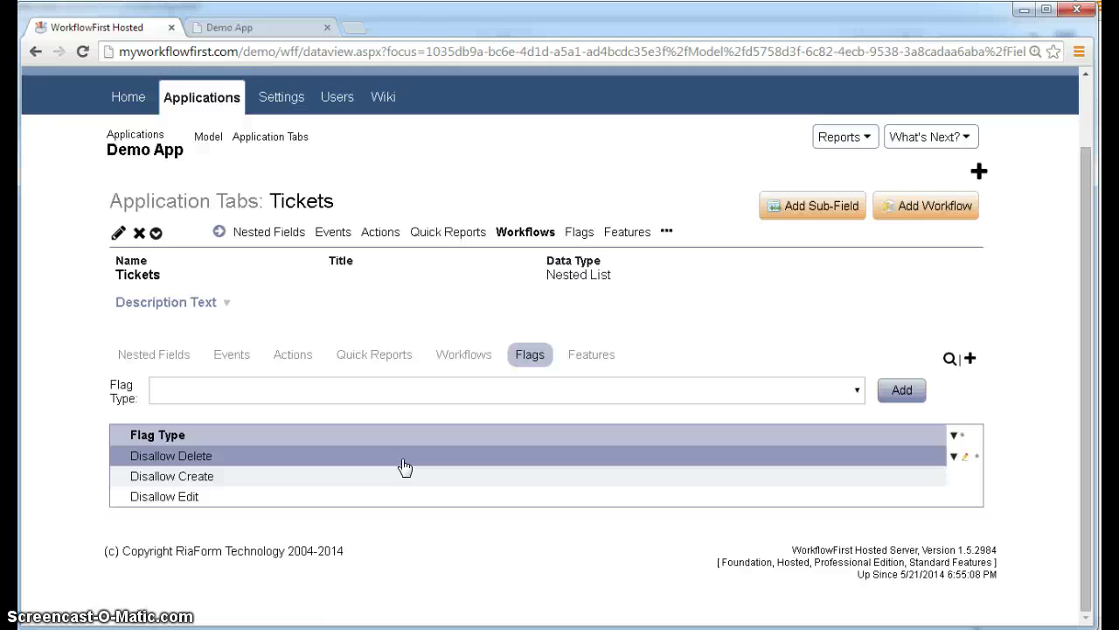
- Delete the Disallow Delete flag from the Tickets tab
click(401, 460)
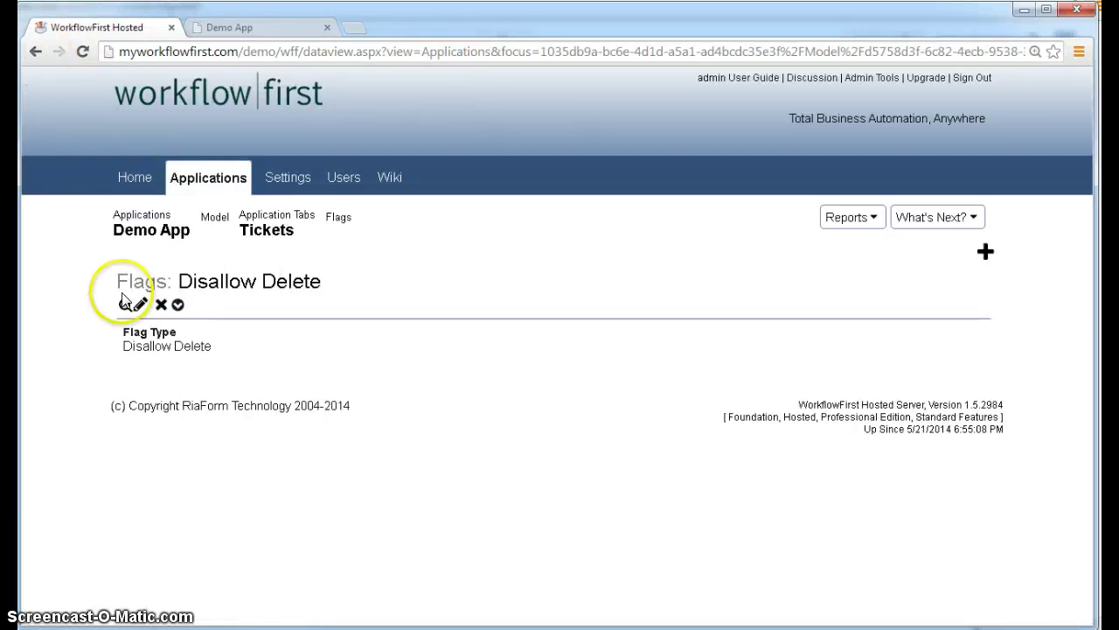
click(161, 305)
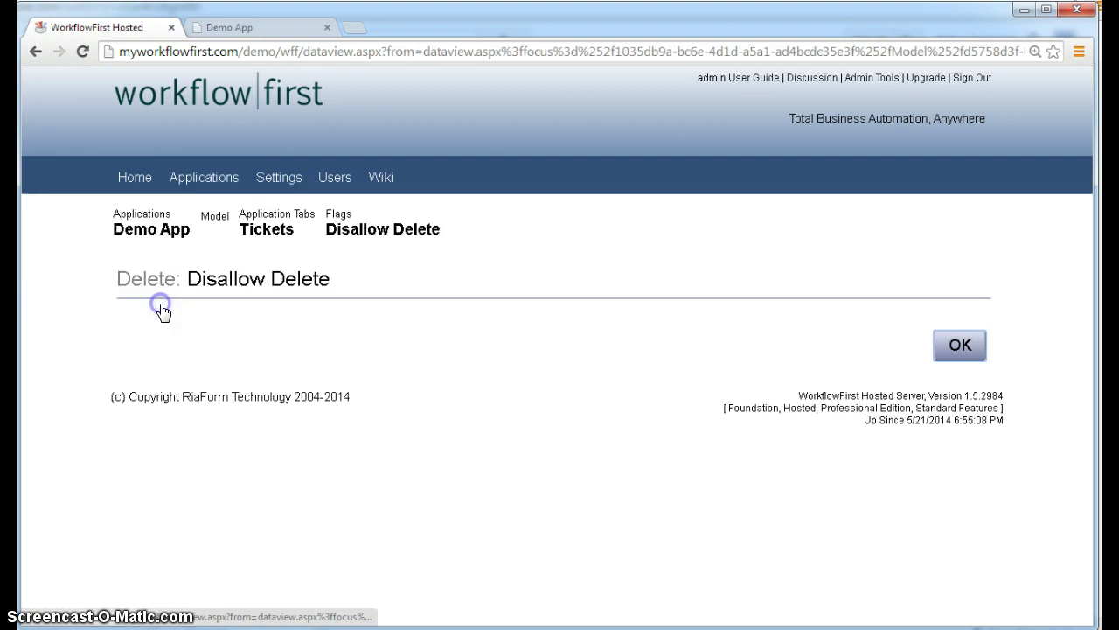
click(957, 346)
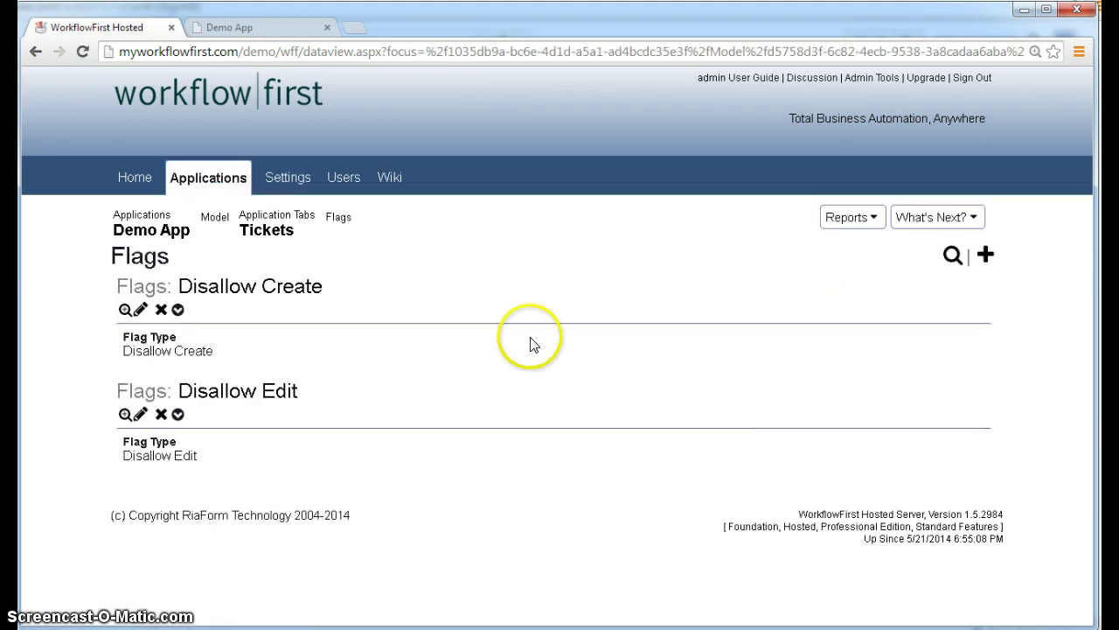
click(341, 219)
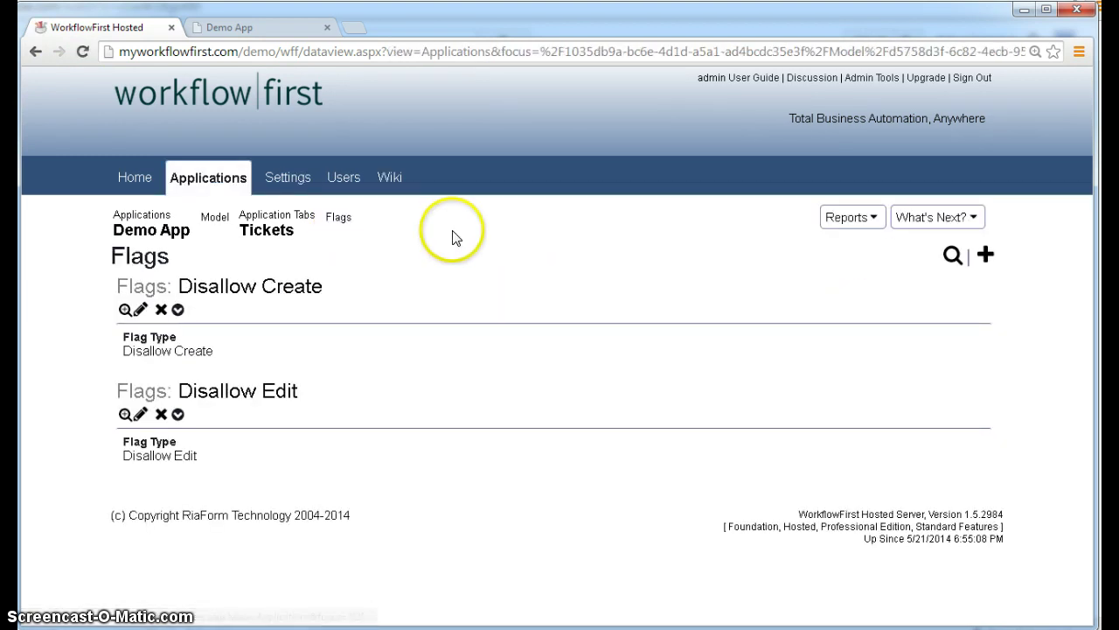
- Check the Tickets tab's full flag list now that Disallow Delete is removed
click(273, 230)
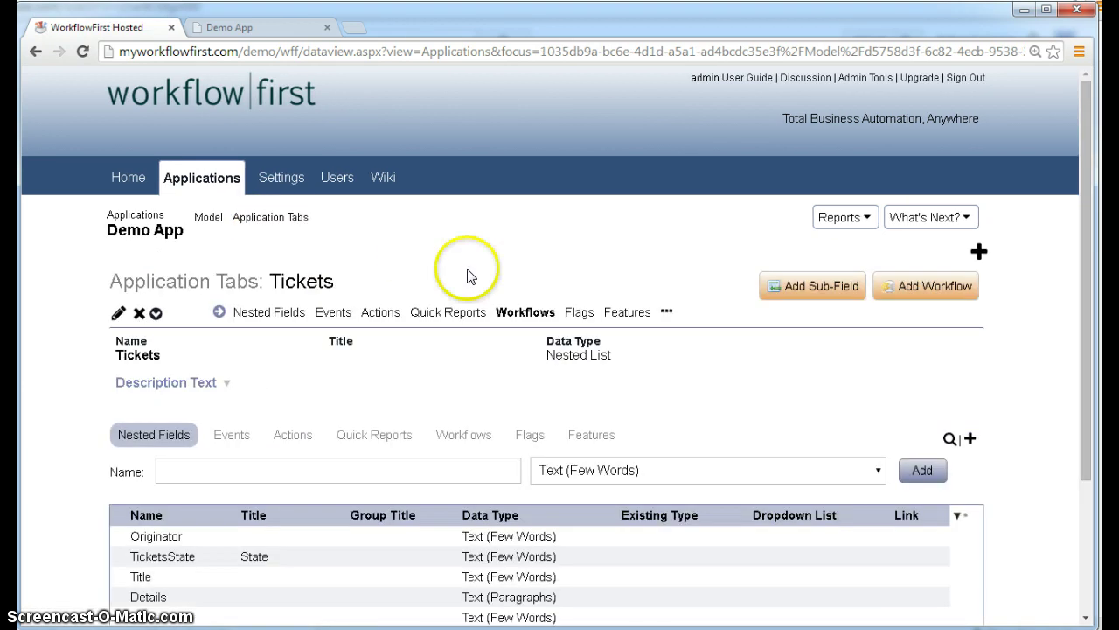
scroll(507, 367, down, 1)
click(528, 360)
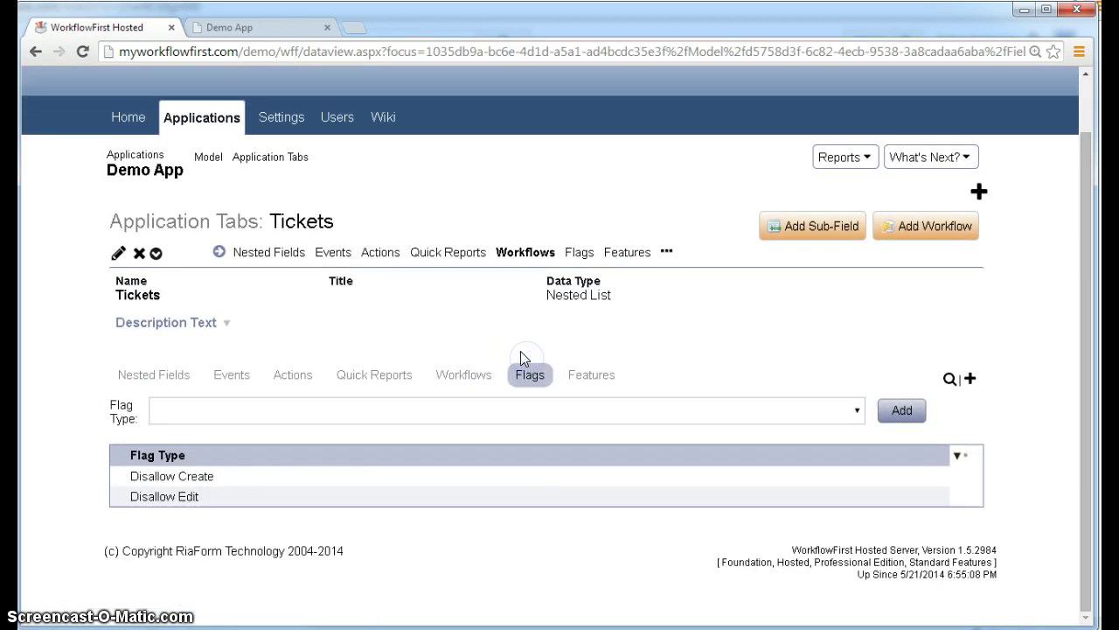
click(578, 255)
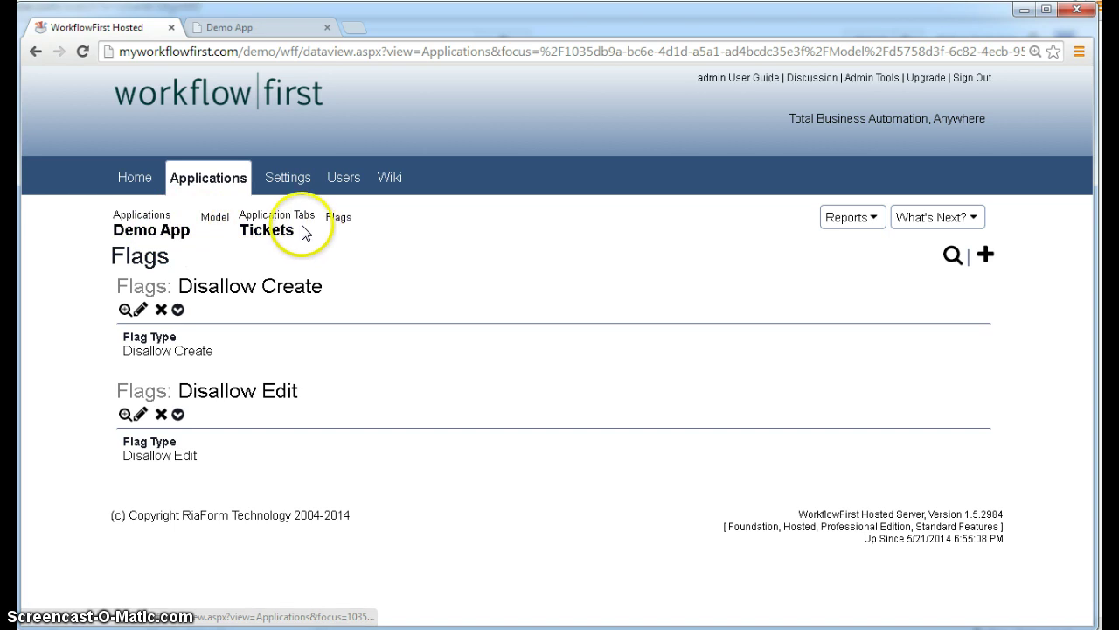
click(340, 224)
click(352, 280)
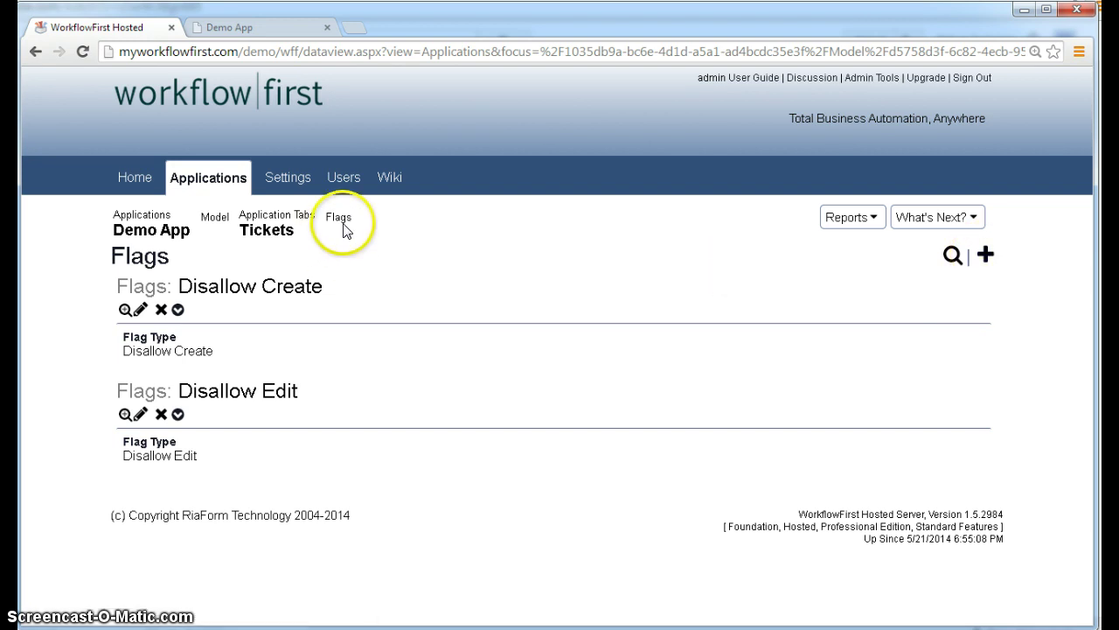
- Review the remaining Tickets flags and browse the available flag types
click(275, 231)
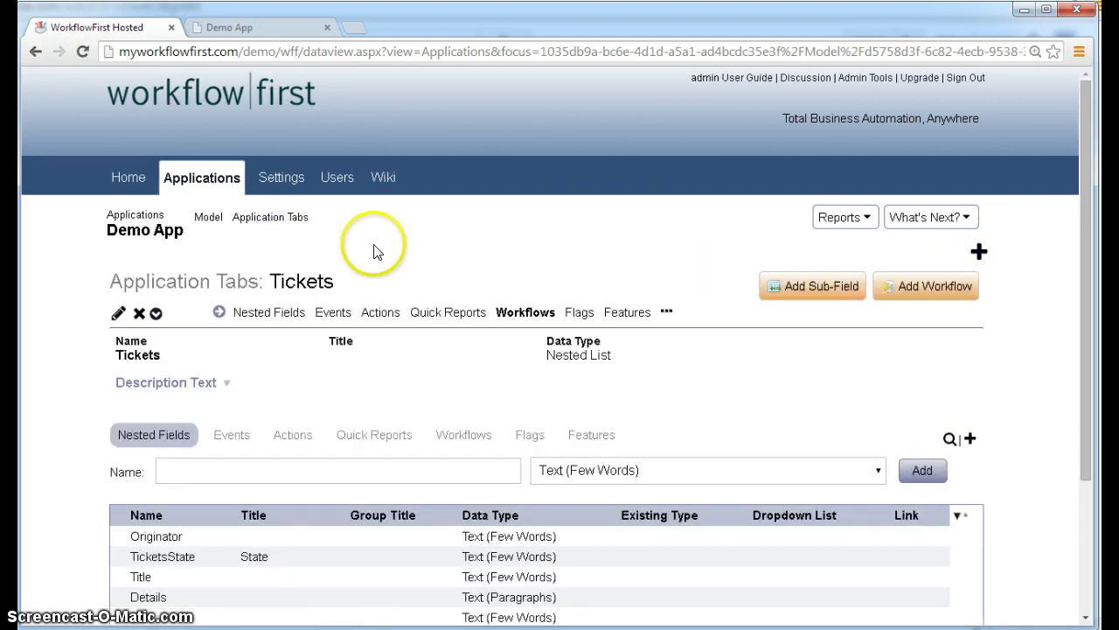
scroll(376, 249, down, 1)
click(530, 354)
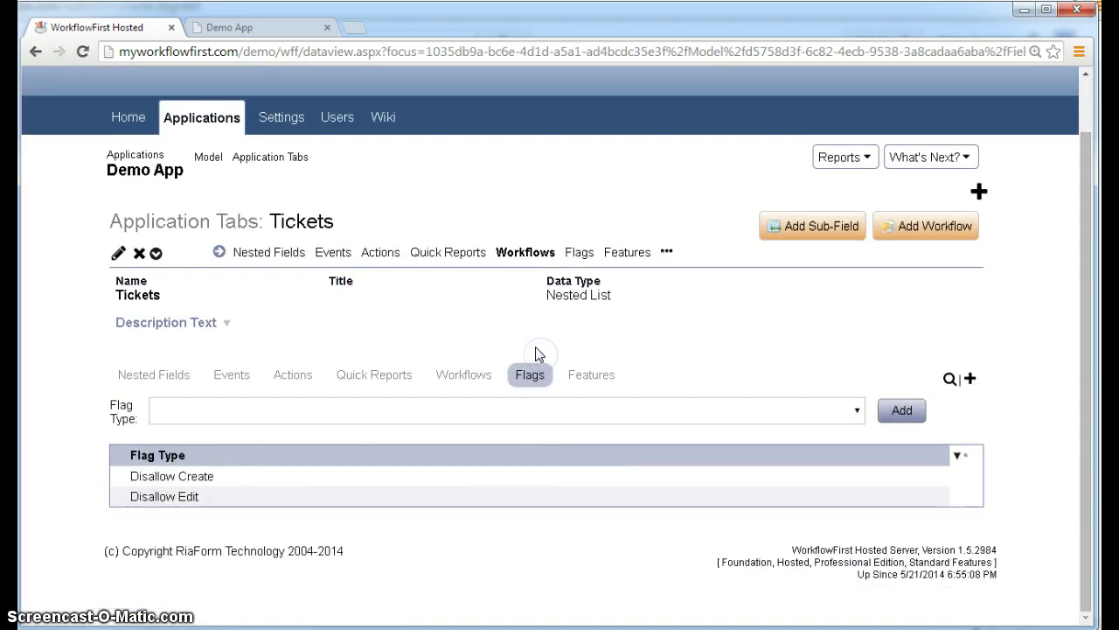
click(858, 414)
click(857, 415)
click(399, 423)
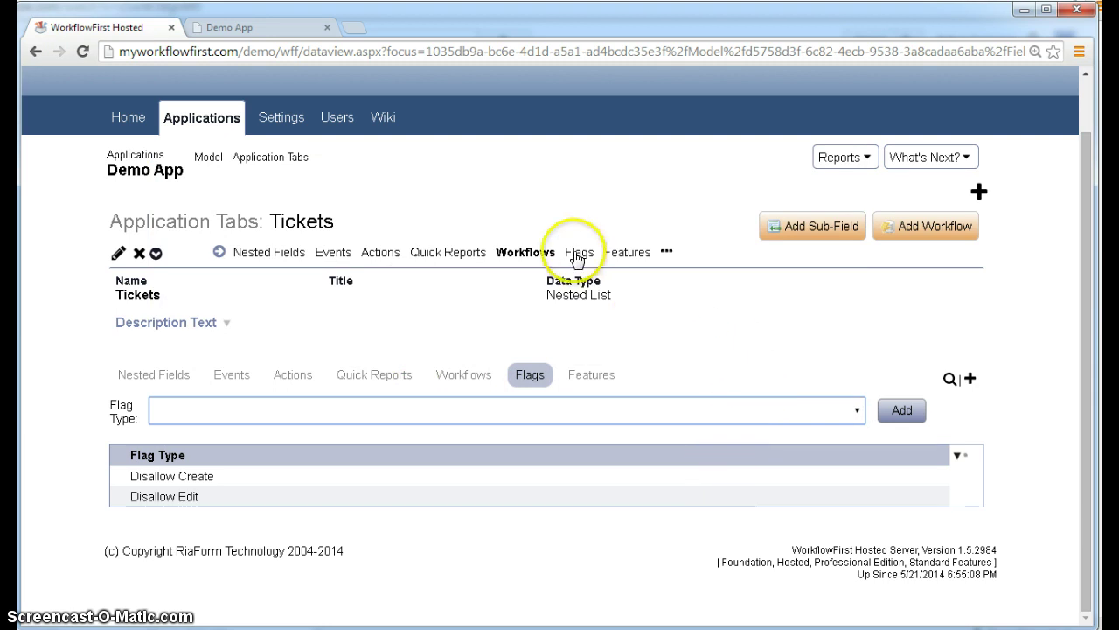
- Publish the Demo App with the default options and reload it in the browser
click(904, 175)
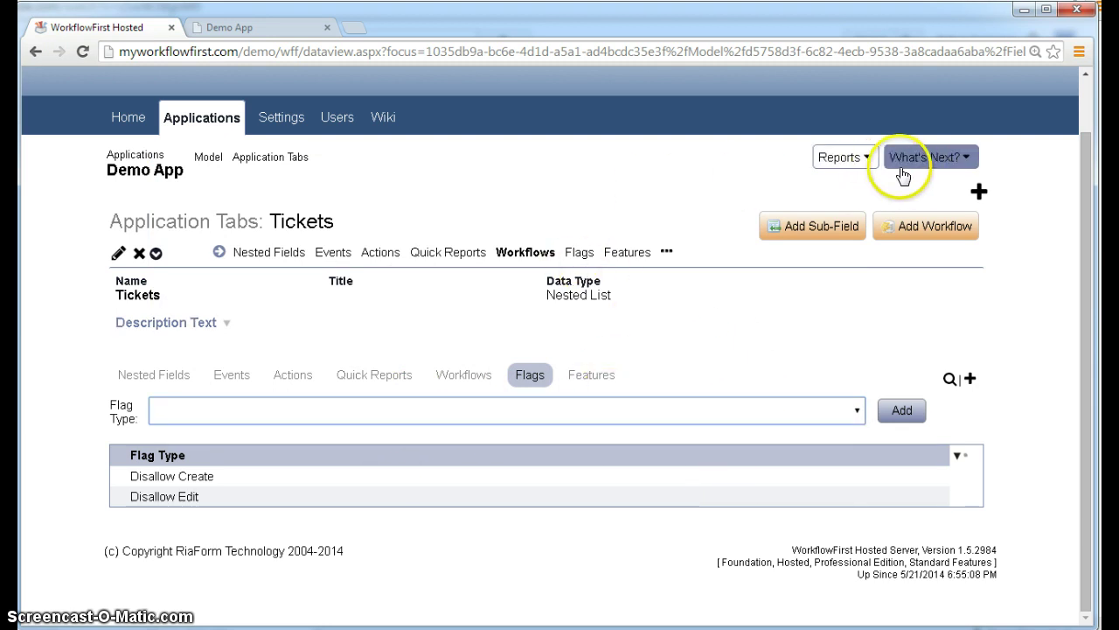
click(906, 354)
click(949, 516)
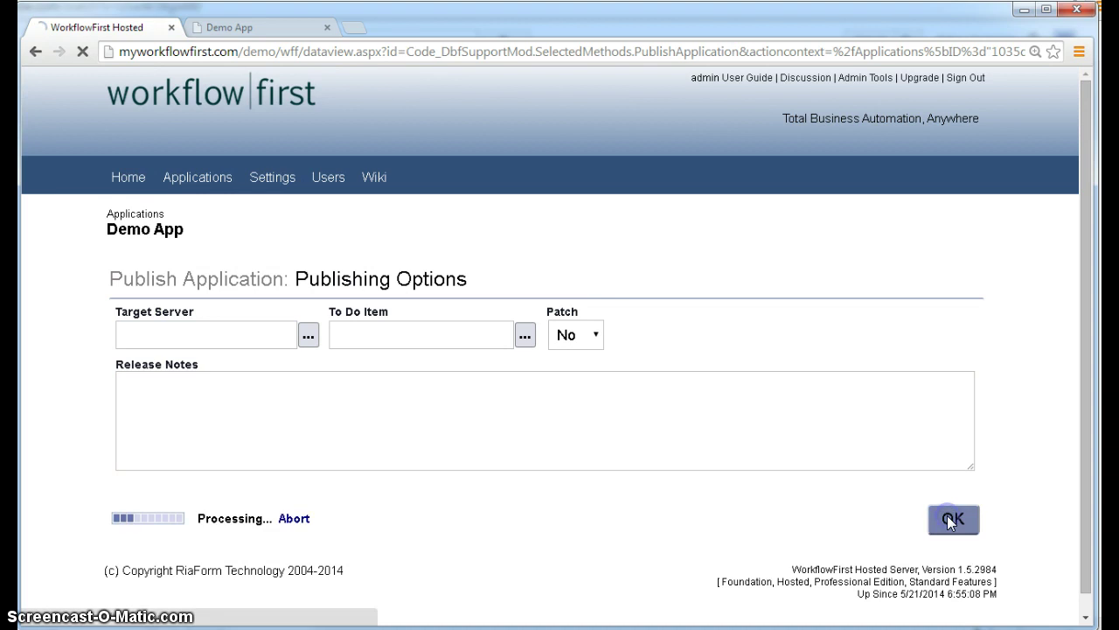
click(249, 27)
key(F5)
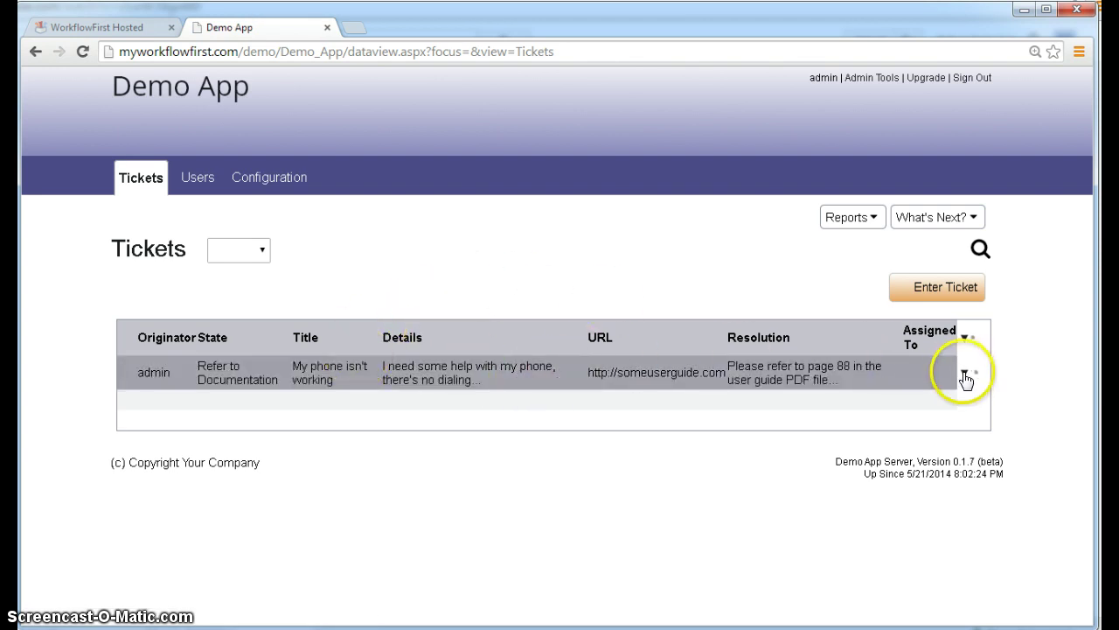
- Delete the blank extra ticket rows, leaving only the phone ticket in the list
click(964, 376)
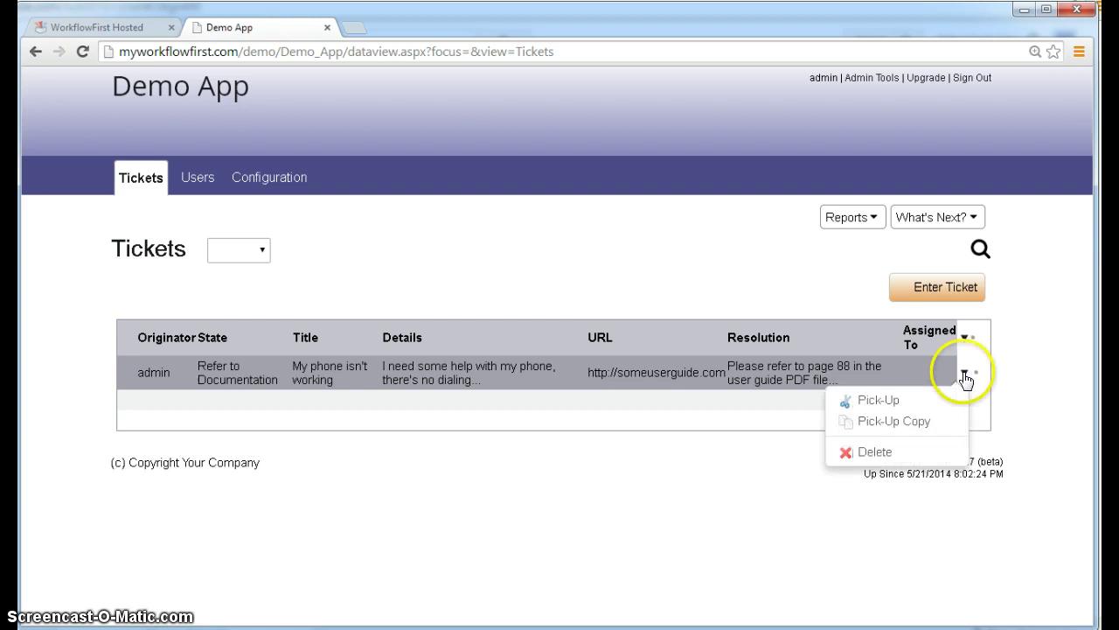
click(902, 453)
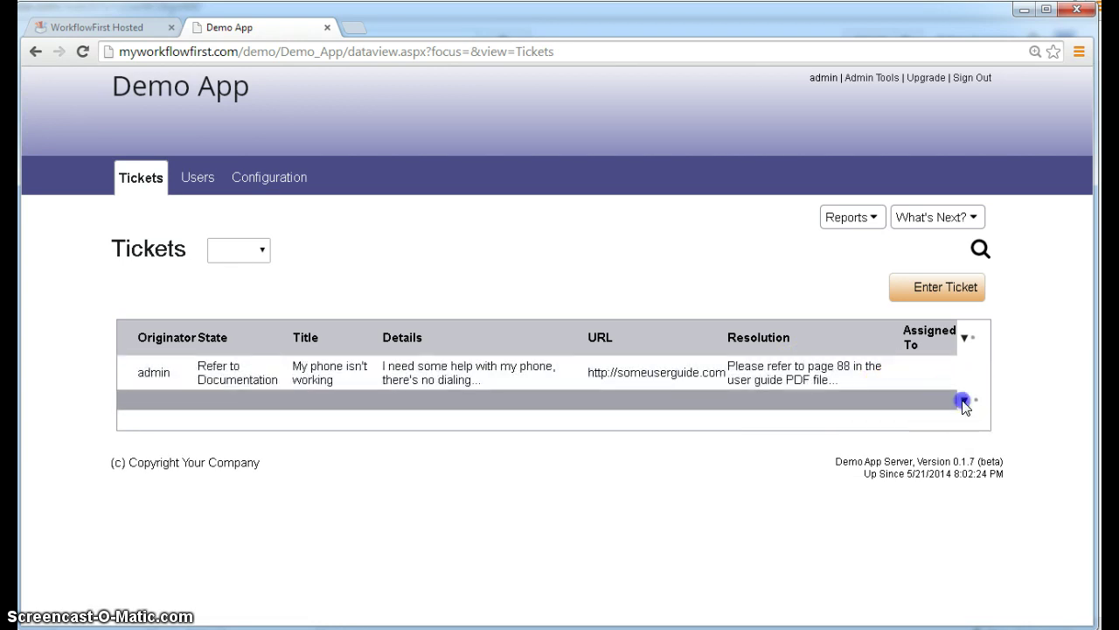
click(964, 400)
click(898, 480)
click(962, 342)
mouse_move(955, 400)
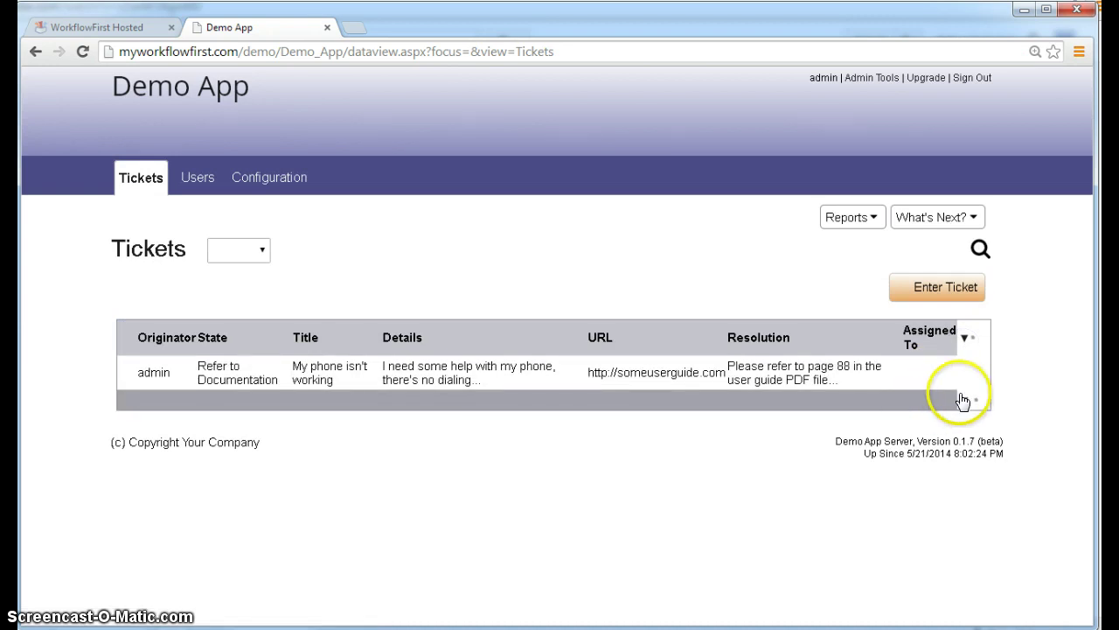
click(962, 401)
click(964, 402)
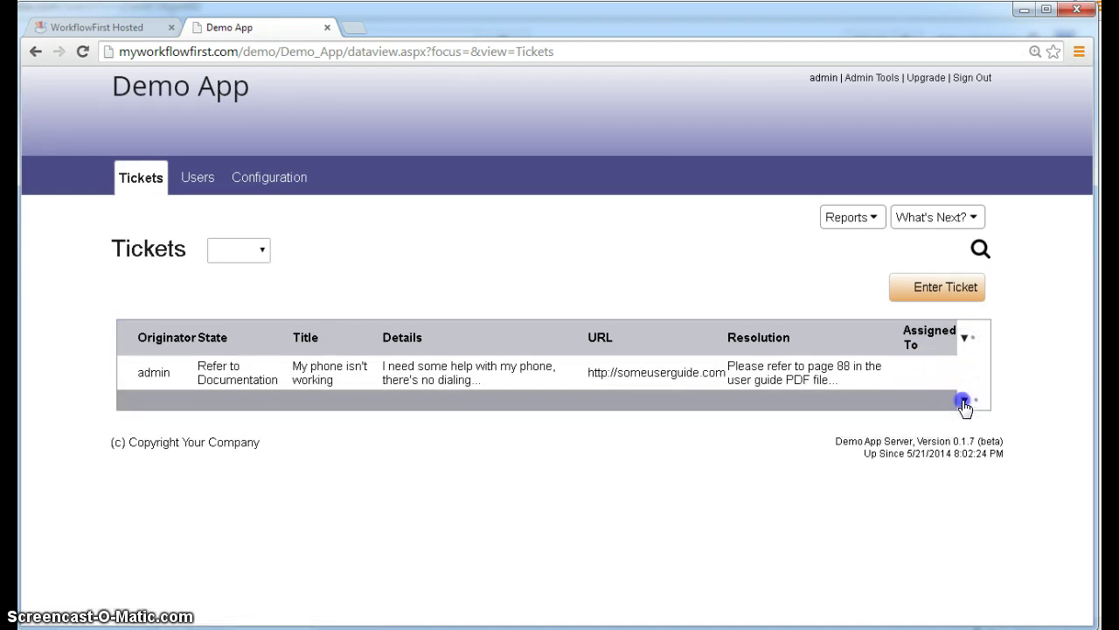
click(887, 475)
click(975, 354)
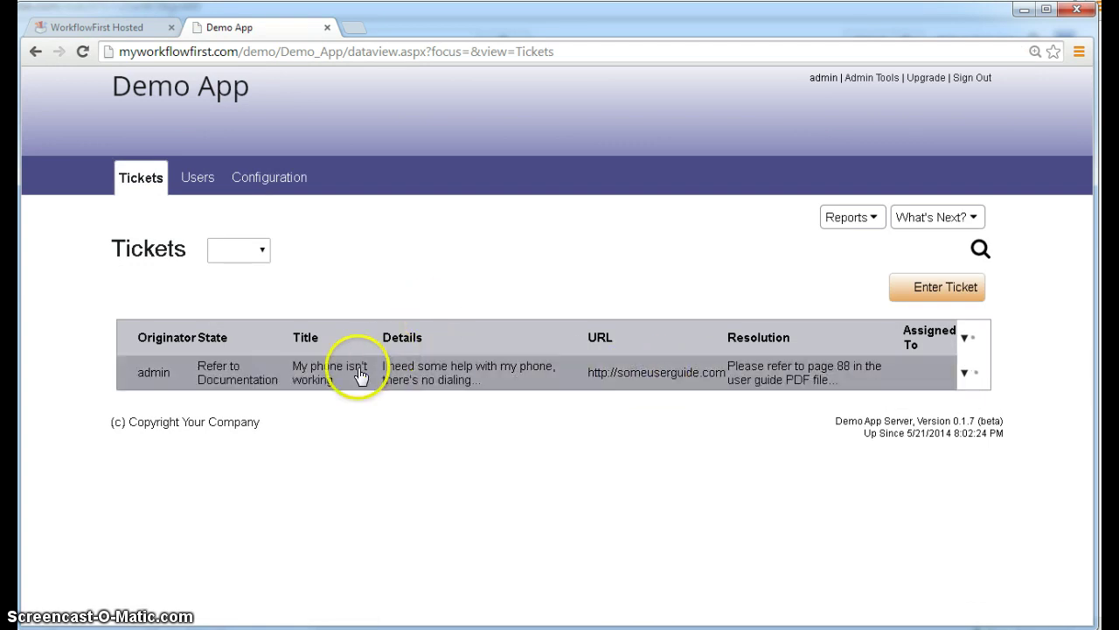
- Add the Disallow Delete flag back to Tickets and open the Tickets Workflows list
click(106, 29)
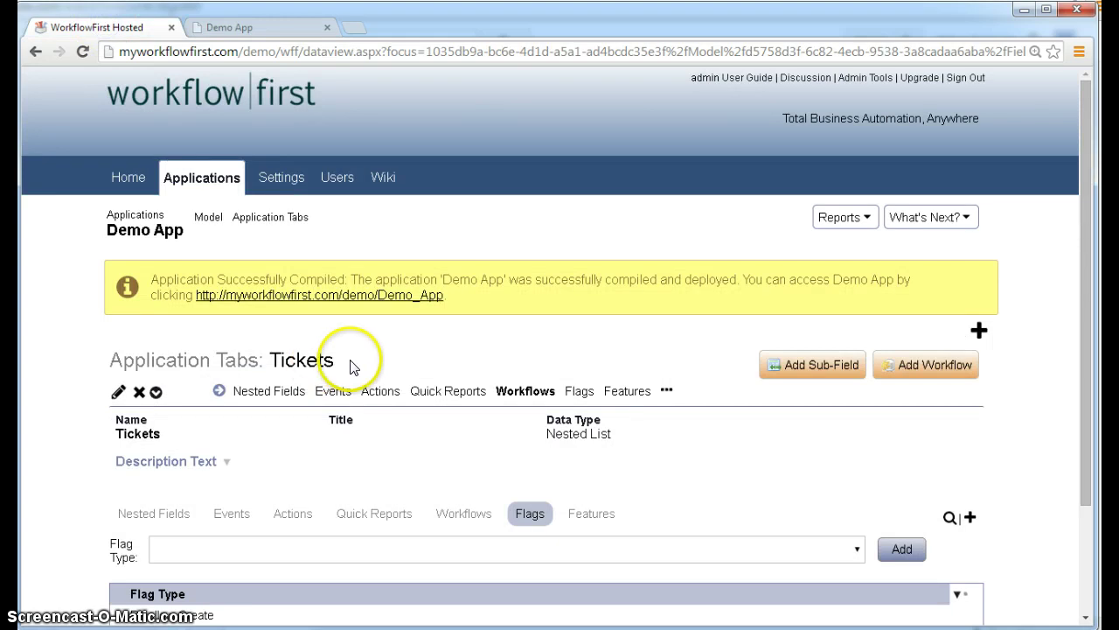
scroll(350, 367, down, 1)
click(856, 470)
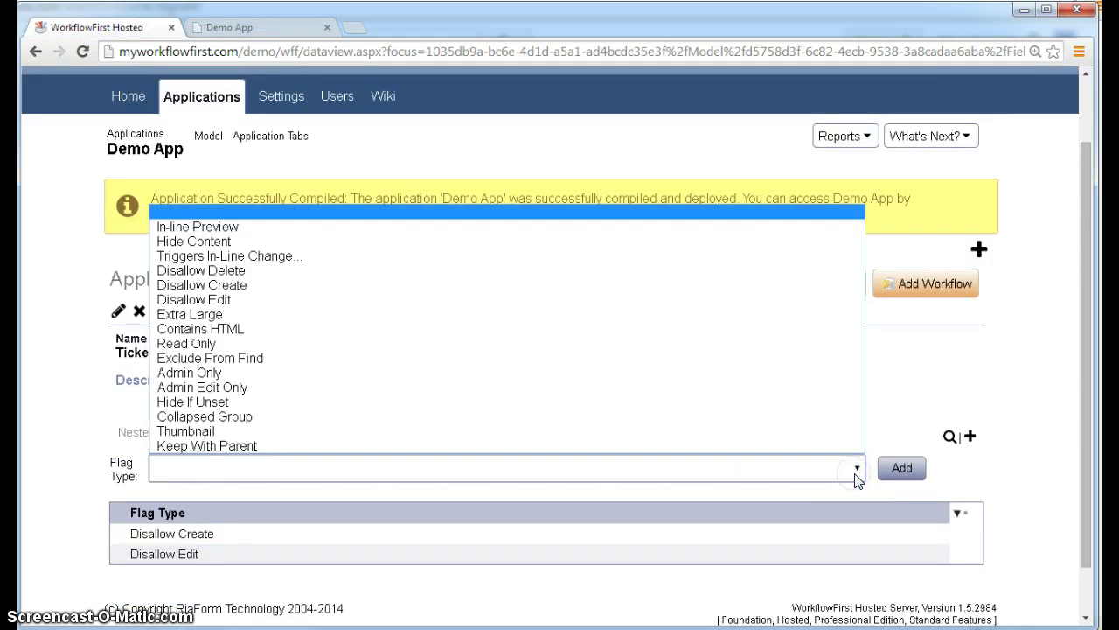
click(919, 415)
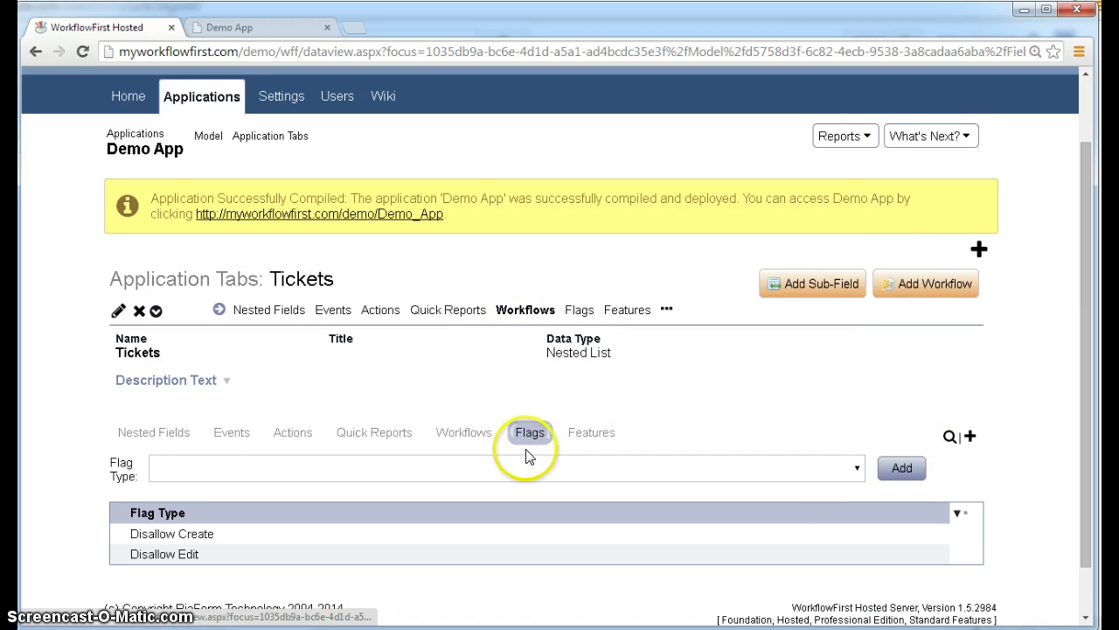
click(549, 471)
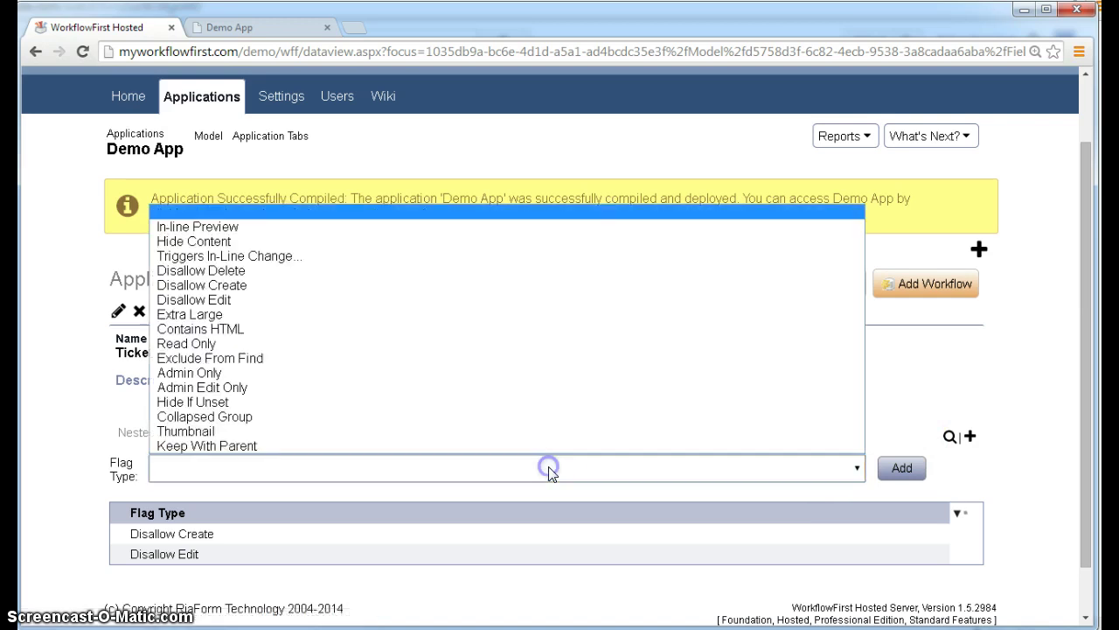
click(342, 276)
click(899, 469)
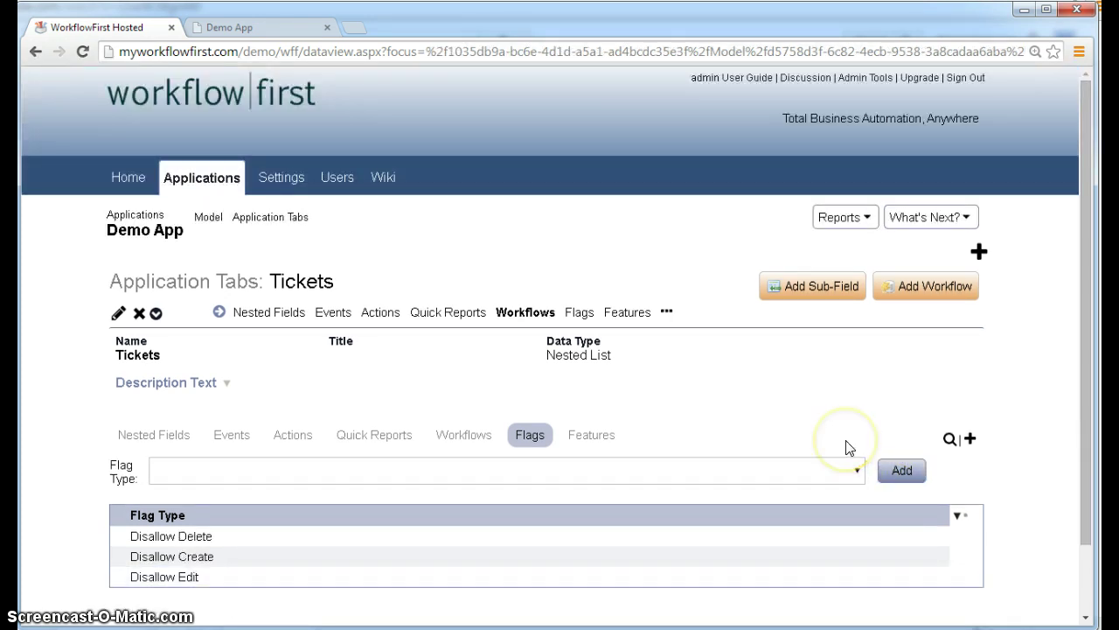
click(223, 555)
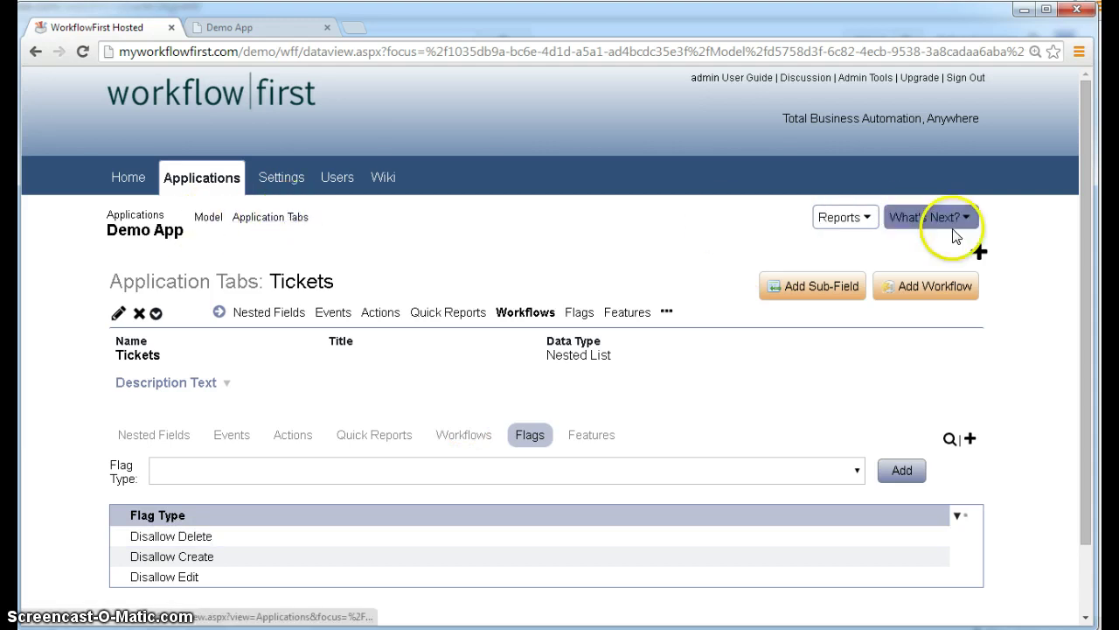
click(525, 317)
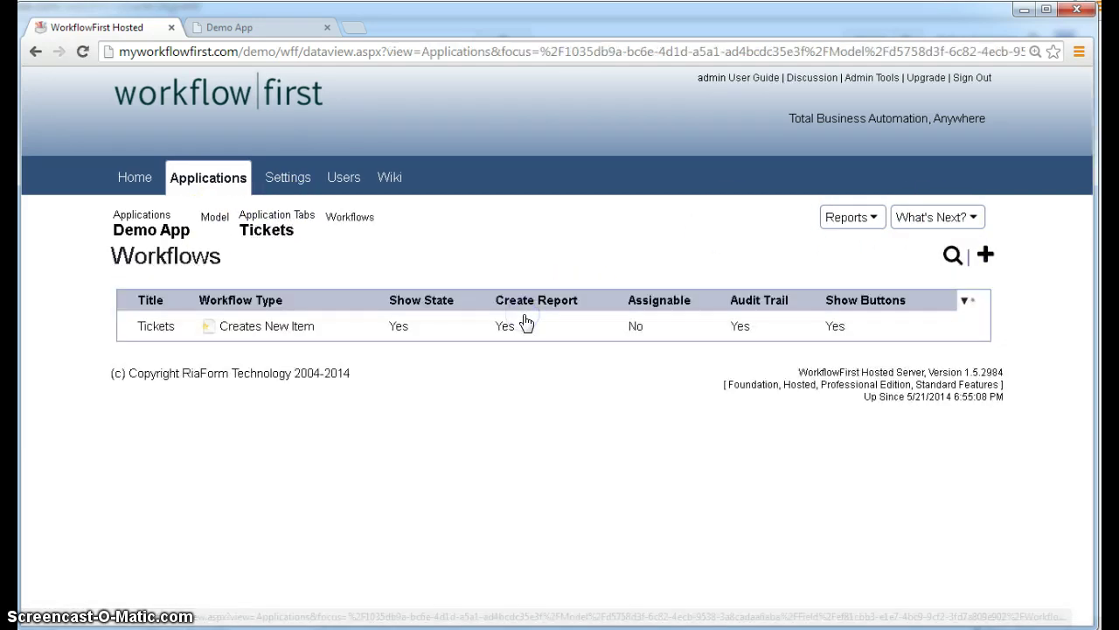
- Open a Tickets workflow form and expand Other Settings to show Creates New Item and Notification By Role
mouse_move(679, 339)
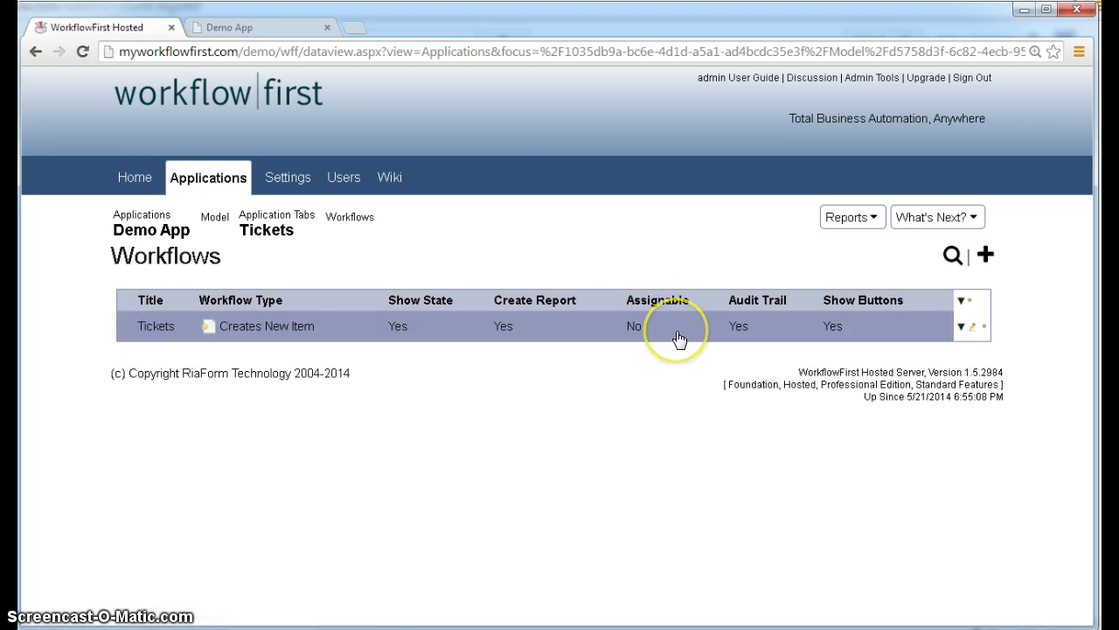
click(268, 232)
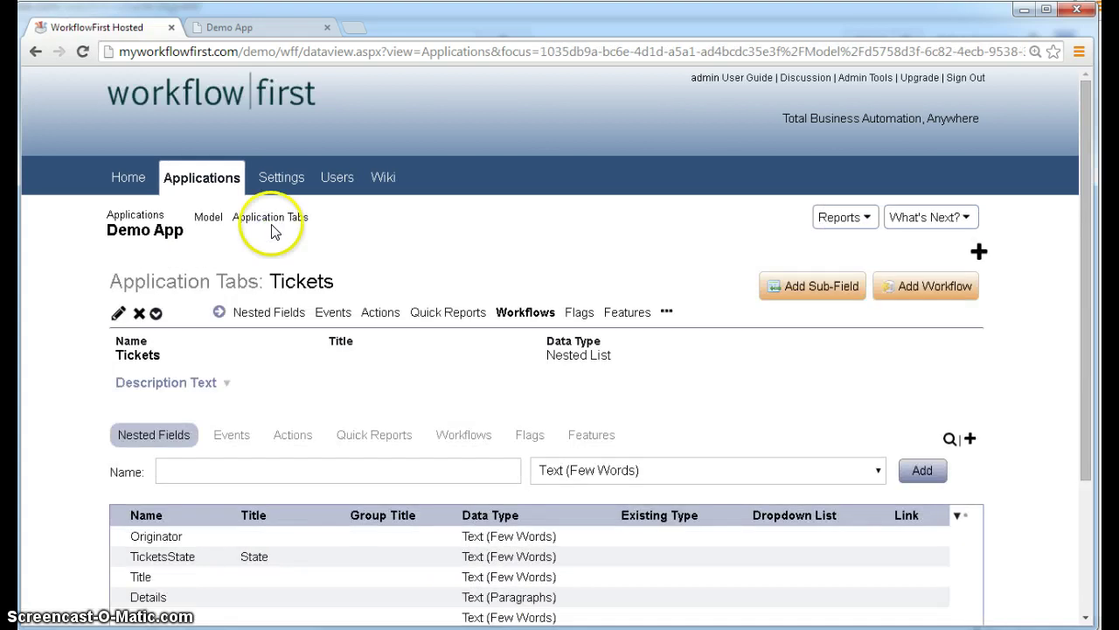
click(935, 288)
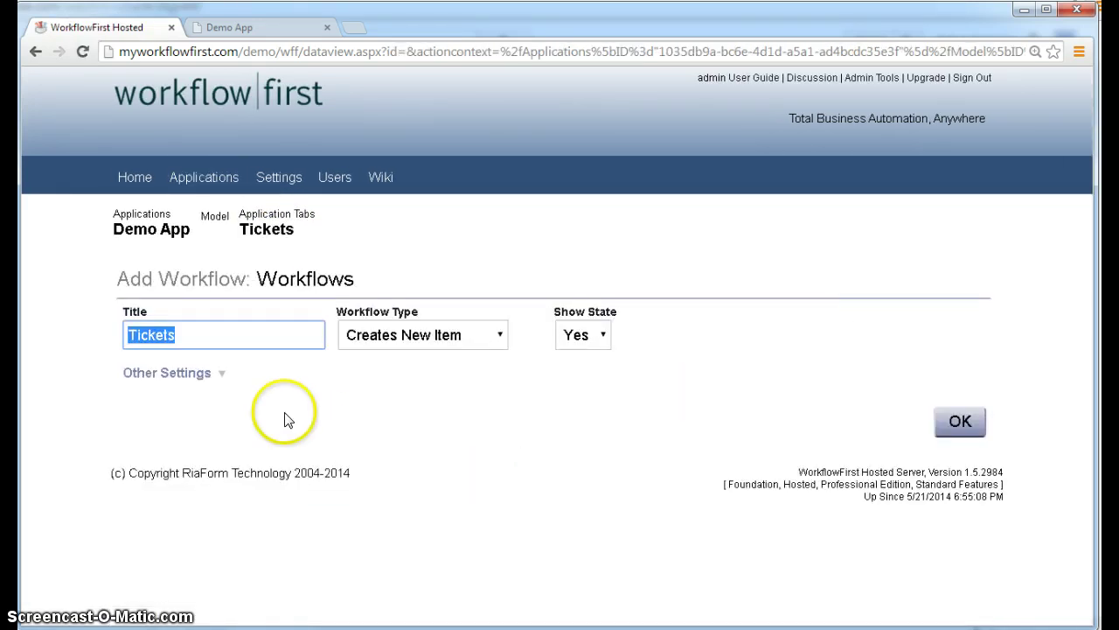
click(169, 371)
scroll(475, 388, down, 1)
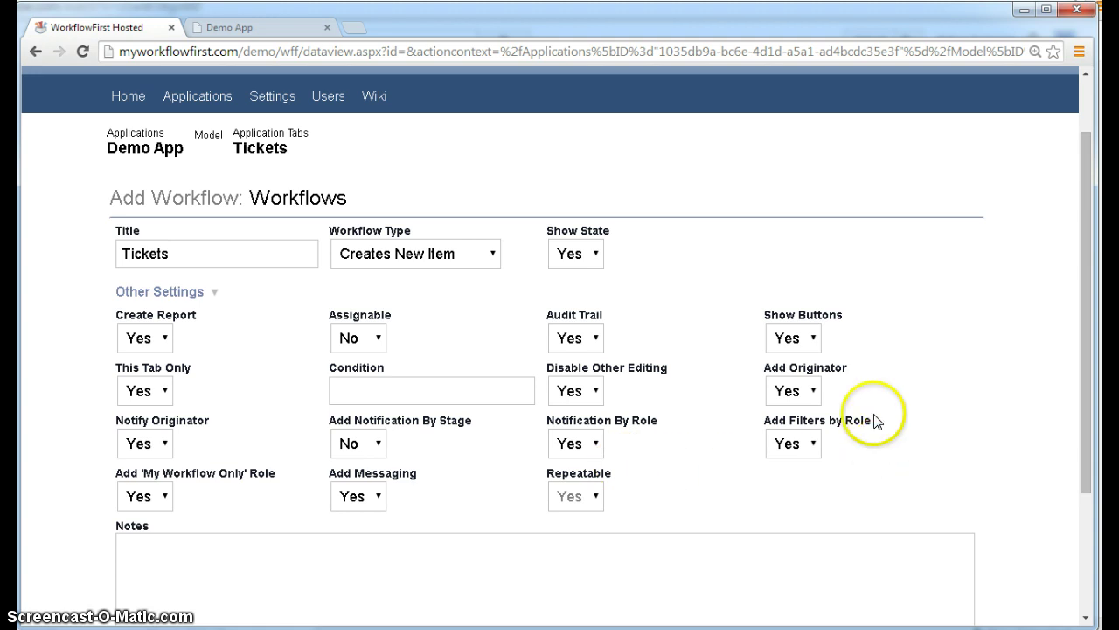
- In Demo App, look over the Tickets dropdown's CSO and Tech options without choosing either
click(248, 35)
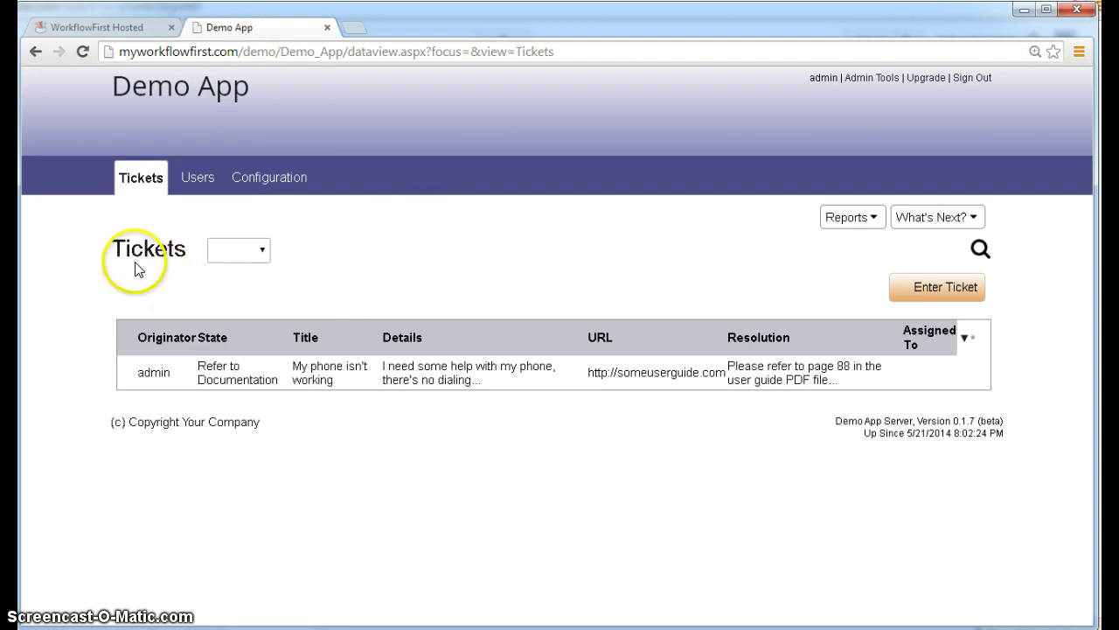
click(262, 251)
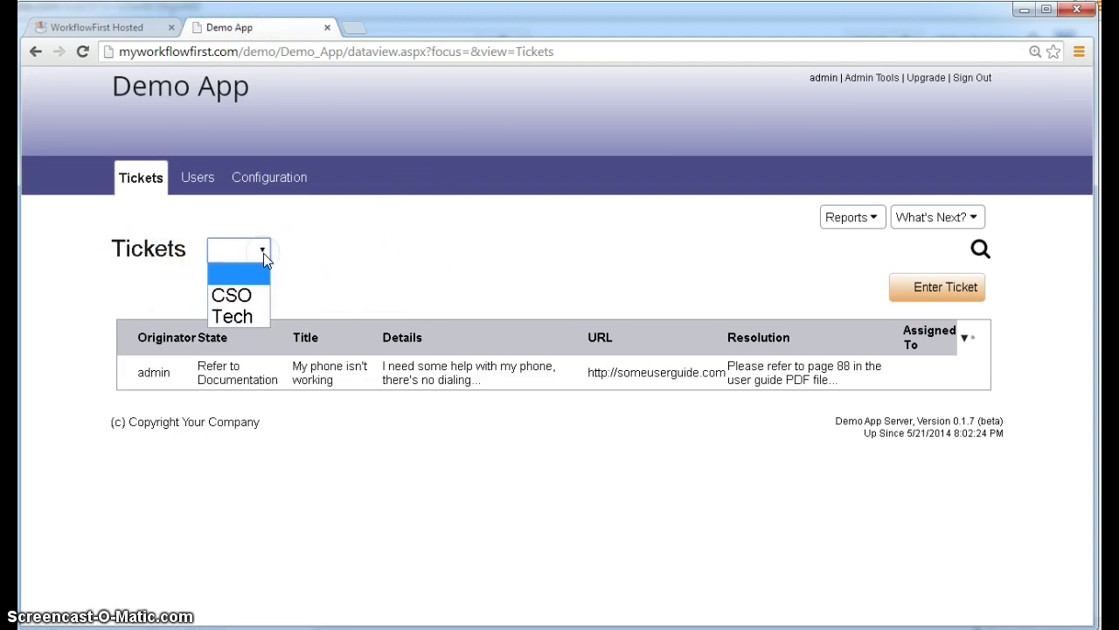
drag(263, 252, 380, 278)
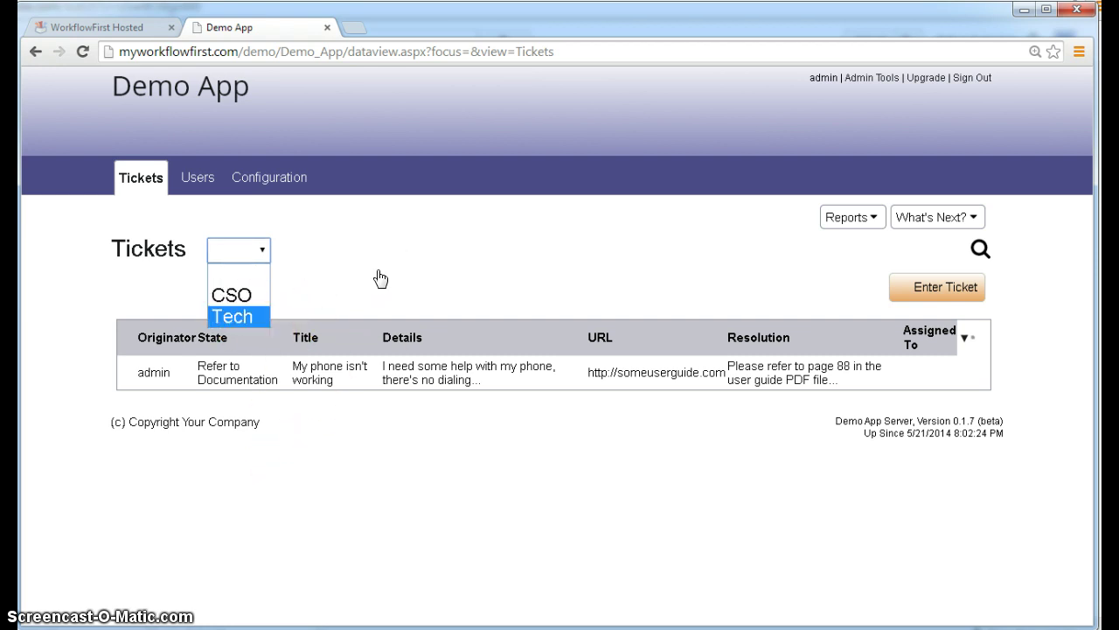
click(381, 278)
drag(243, 256, 144, 27)
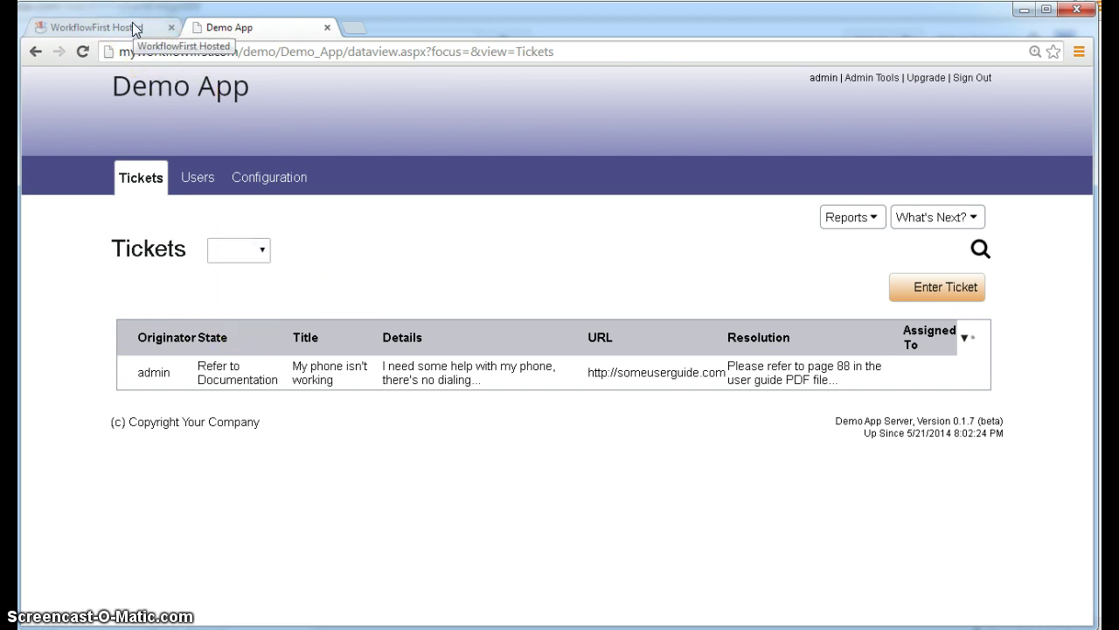
- Switch back to WorkflowFirst's Tickets workflow form to review its settings
click(135, 28)
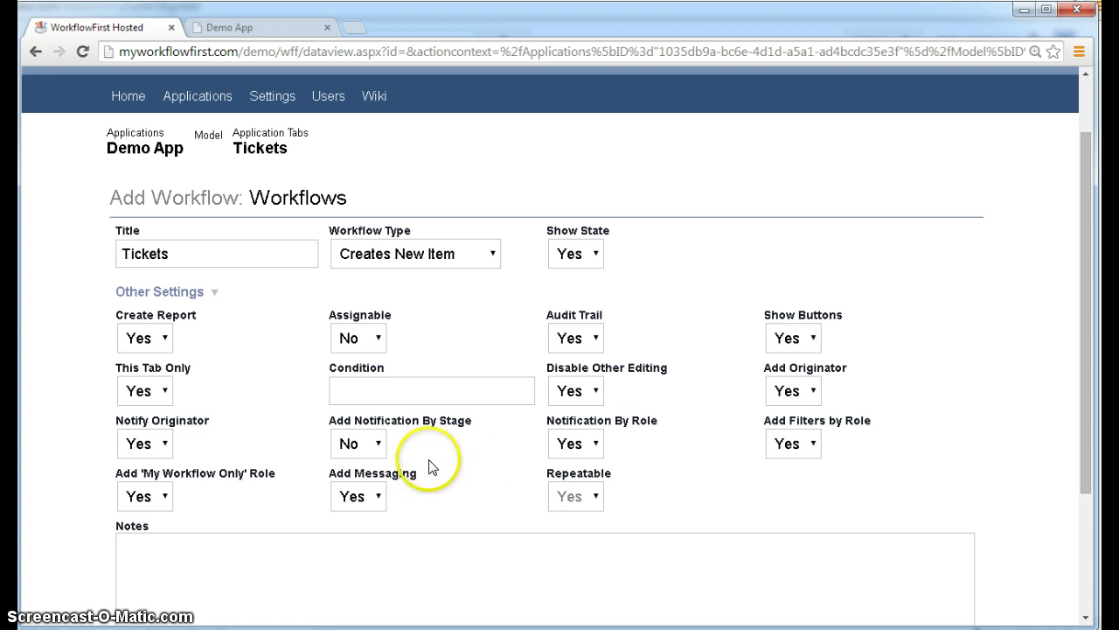
- Enter a new ticket titled 'My window is stuck' with details 'I cannot open my window'
click(258, 35)
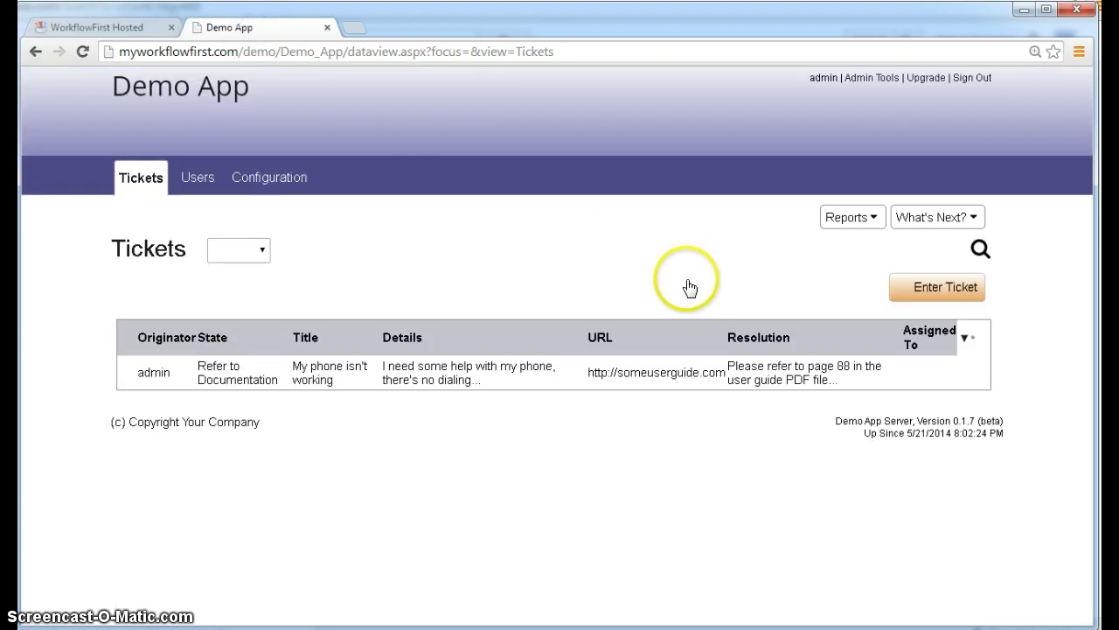
click(564, 385)
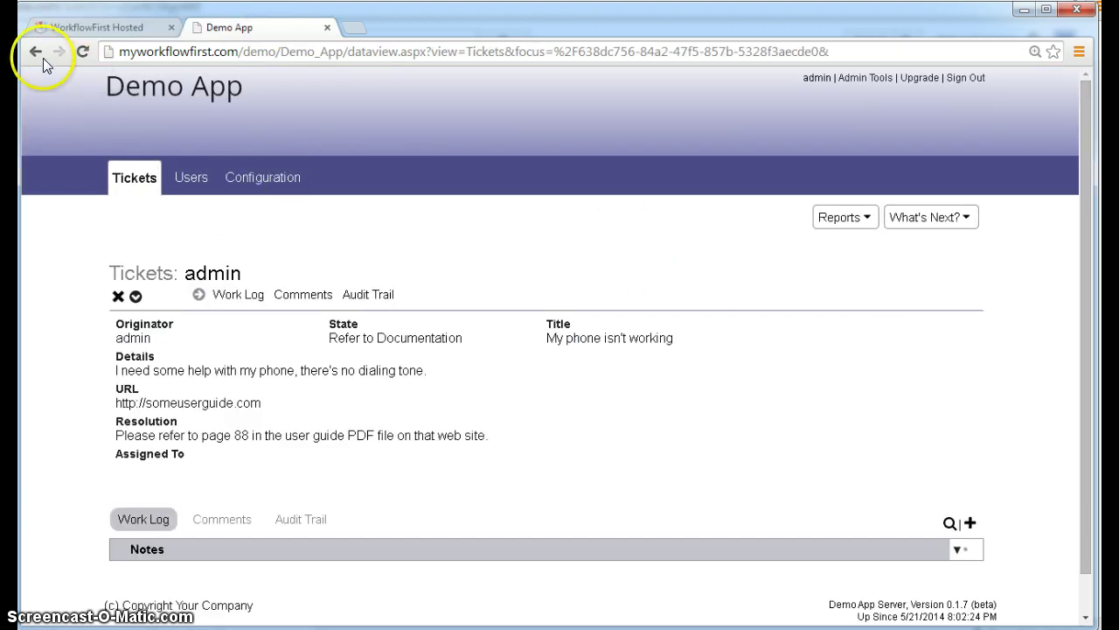
click(35, 52)
click(927, 290)
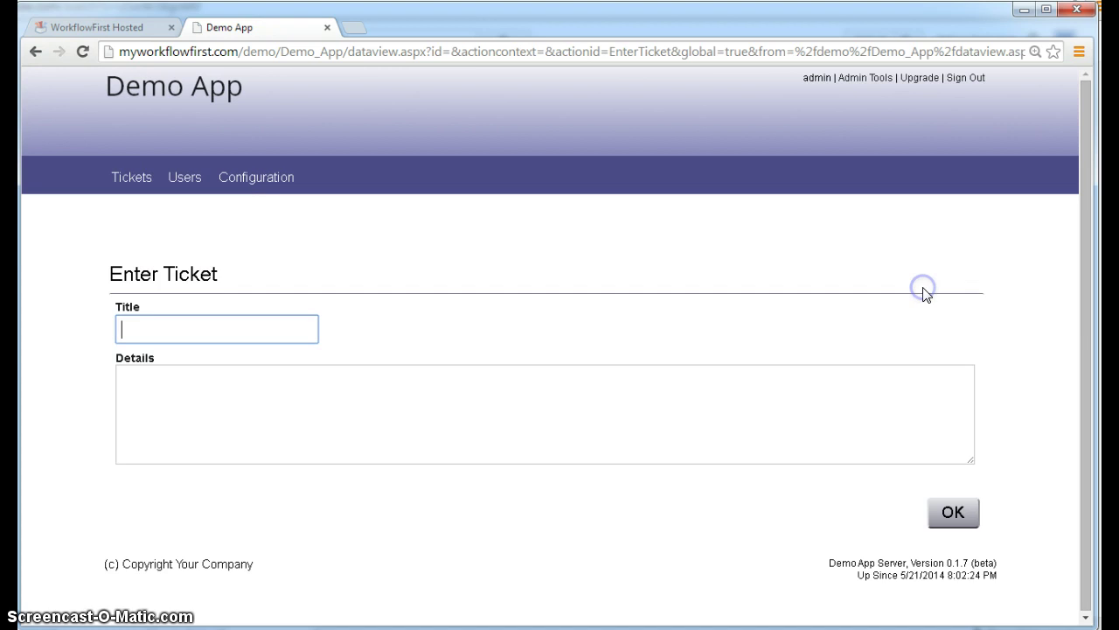
text(My w)
key(ctrl+a)
text(My window is stuck)
key(Tab)
text(I cannot open my window)
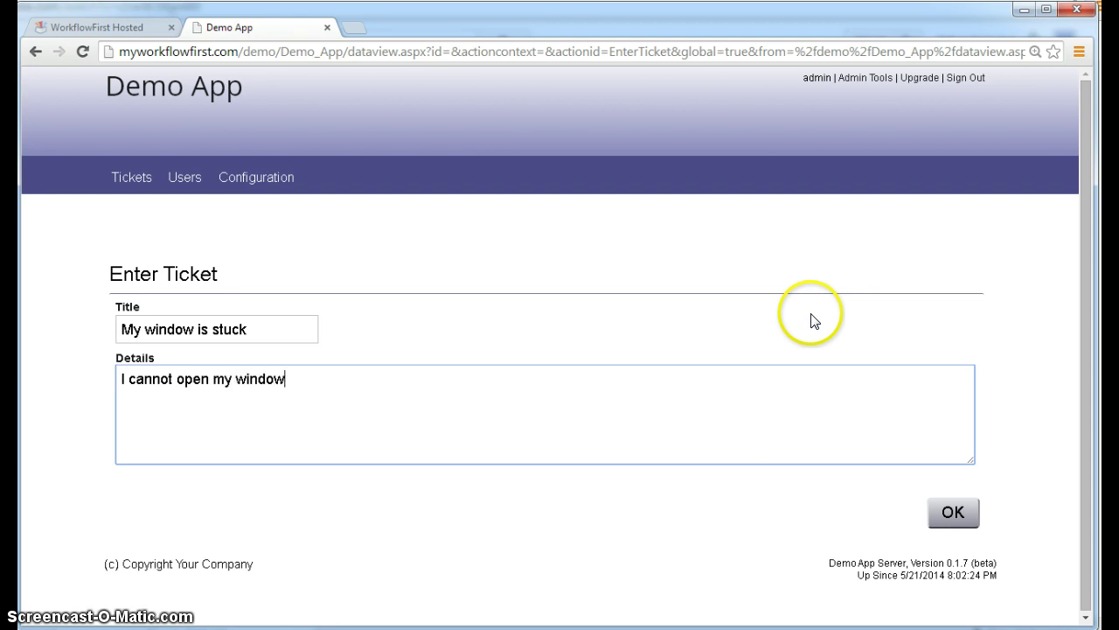
click(944, 508)
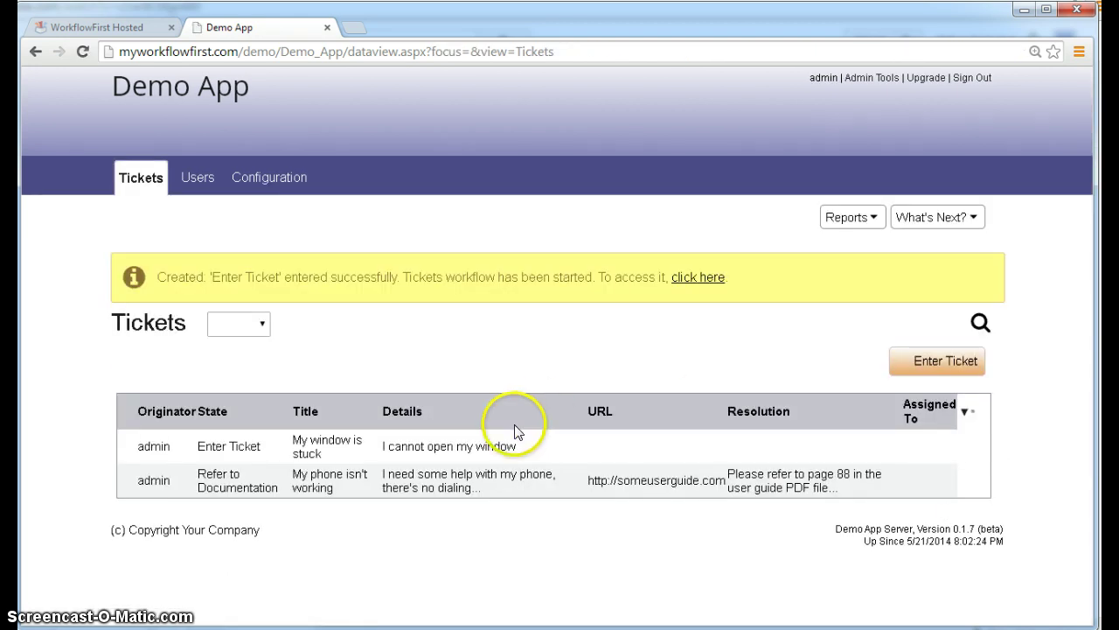
- Open the new 'My window is stuck' ticket in its Enter Ticket state
click(569, 453)
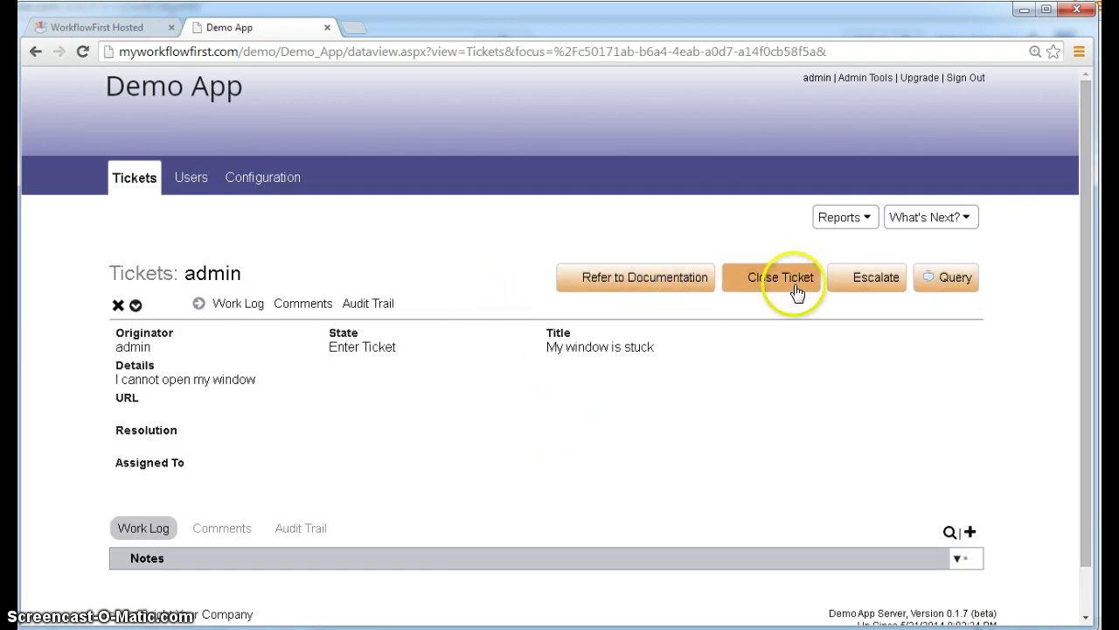
click(947, 278)
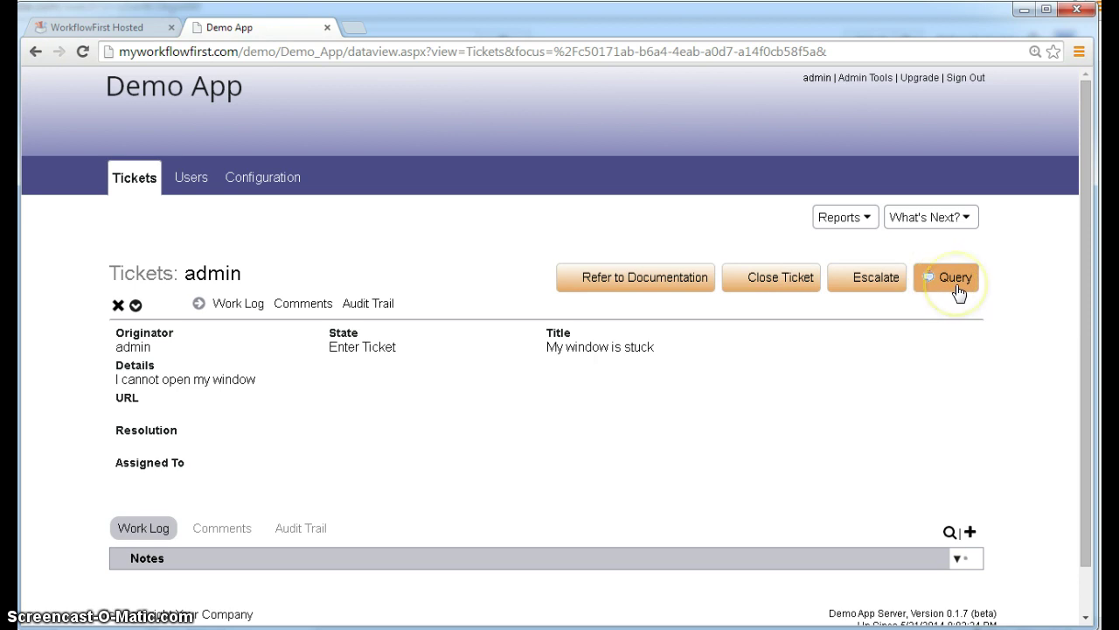
click(133, 30)
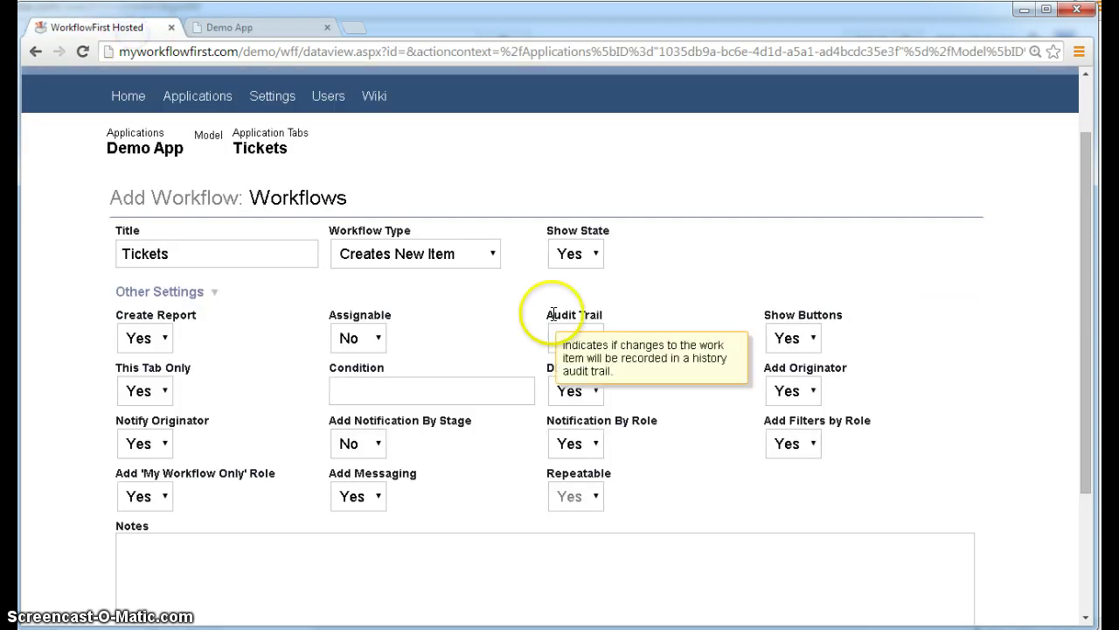
click(359, 496)
click(232, 27)
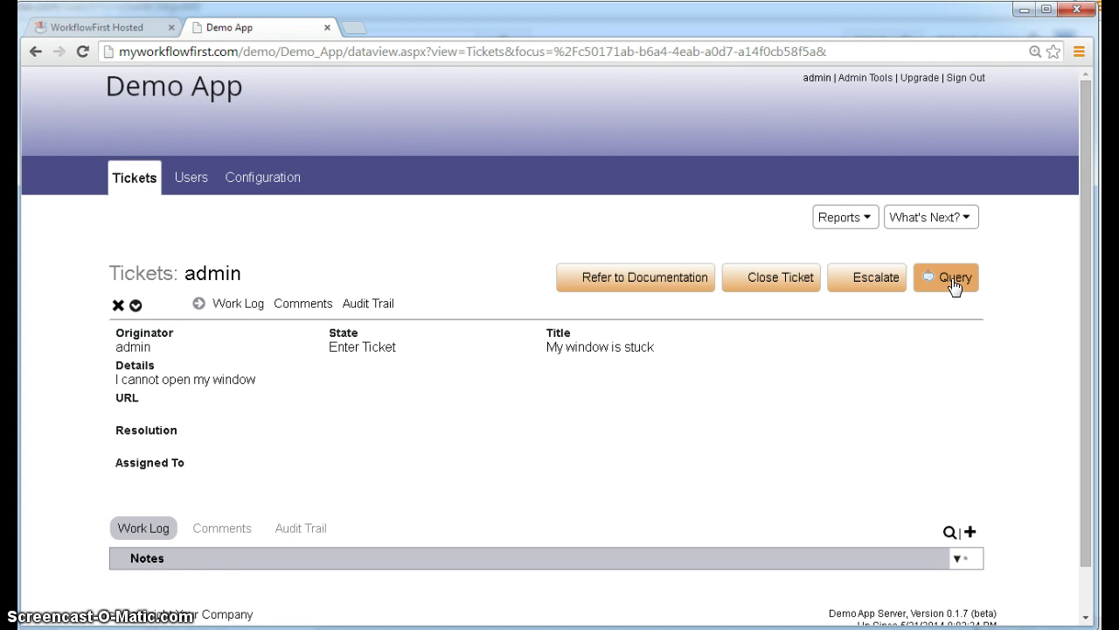
- Query the ticket with 'We don't deal with windows, talk to maintenance. Is that the kind of window…'
click(953, 280)
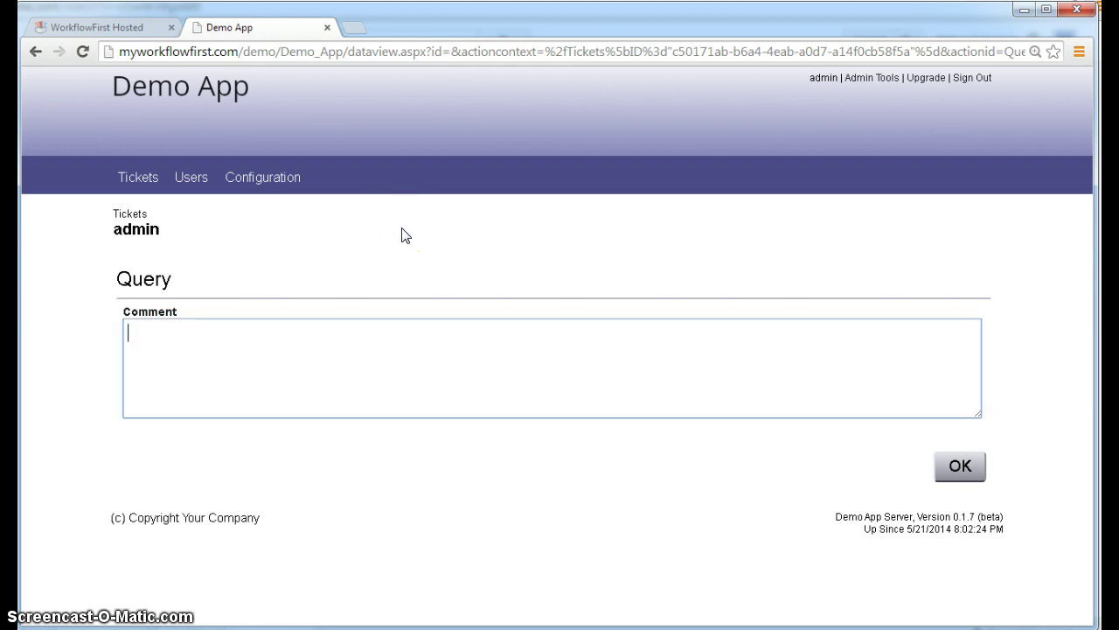
text(We don't deal with windows)
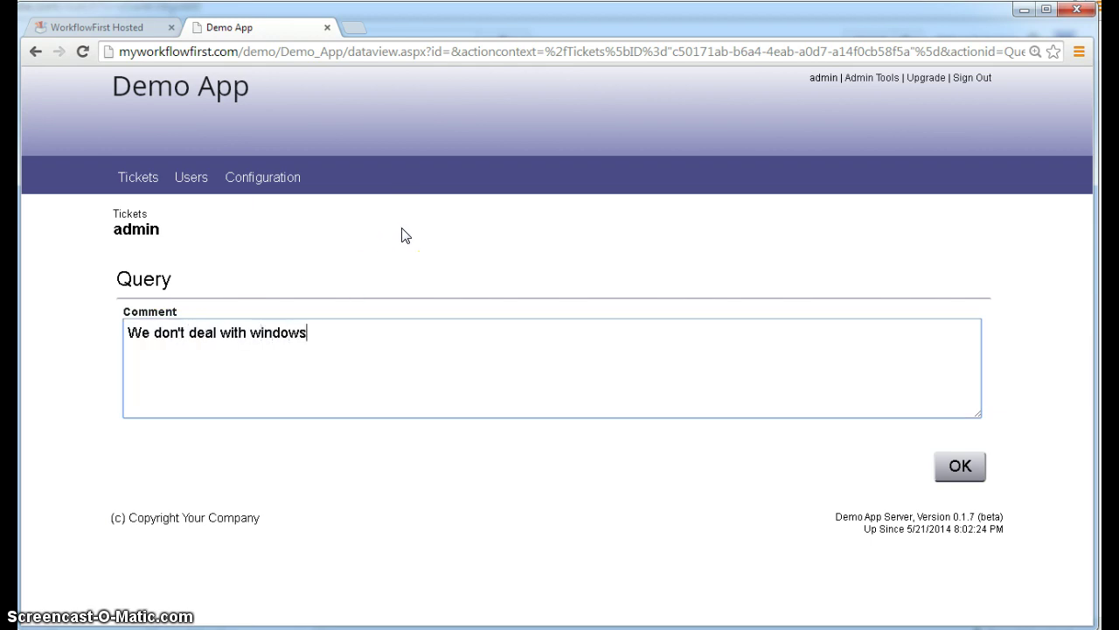
text(, talk to maintenance.)
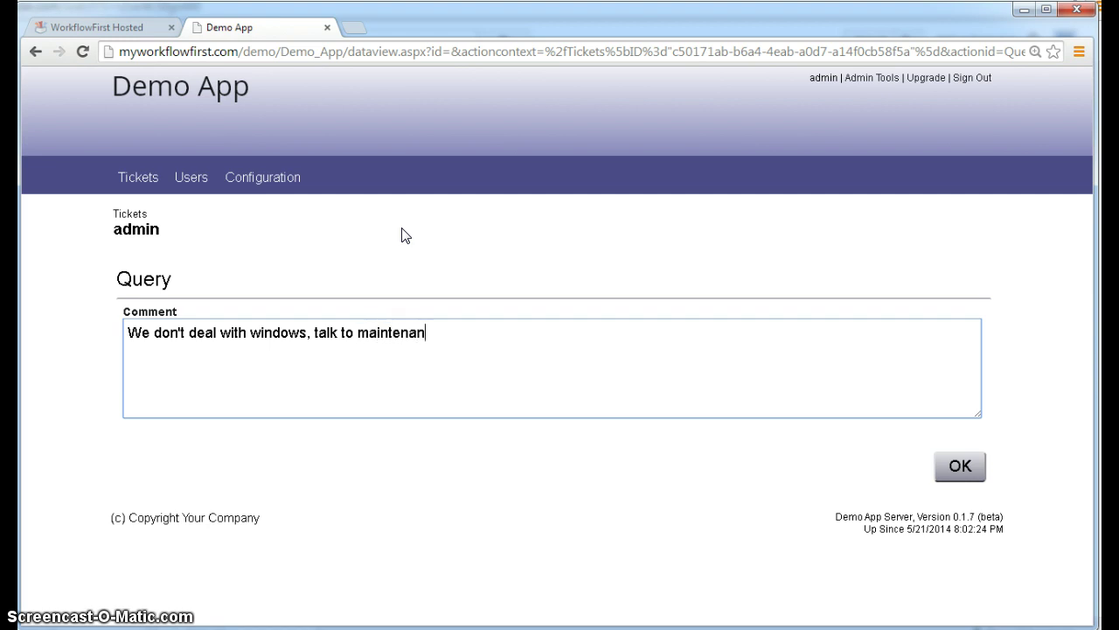
click(950, 477)
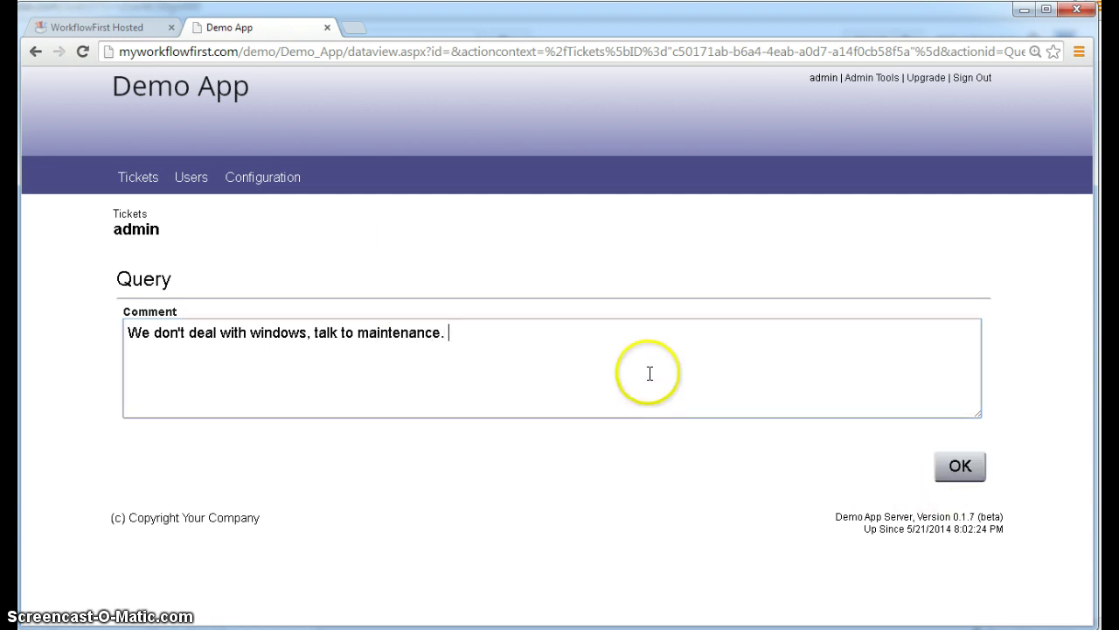
text(Is that the kind of iwn)
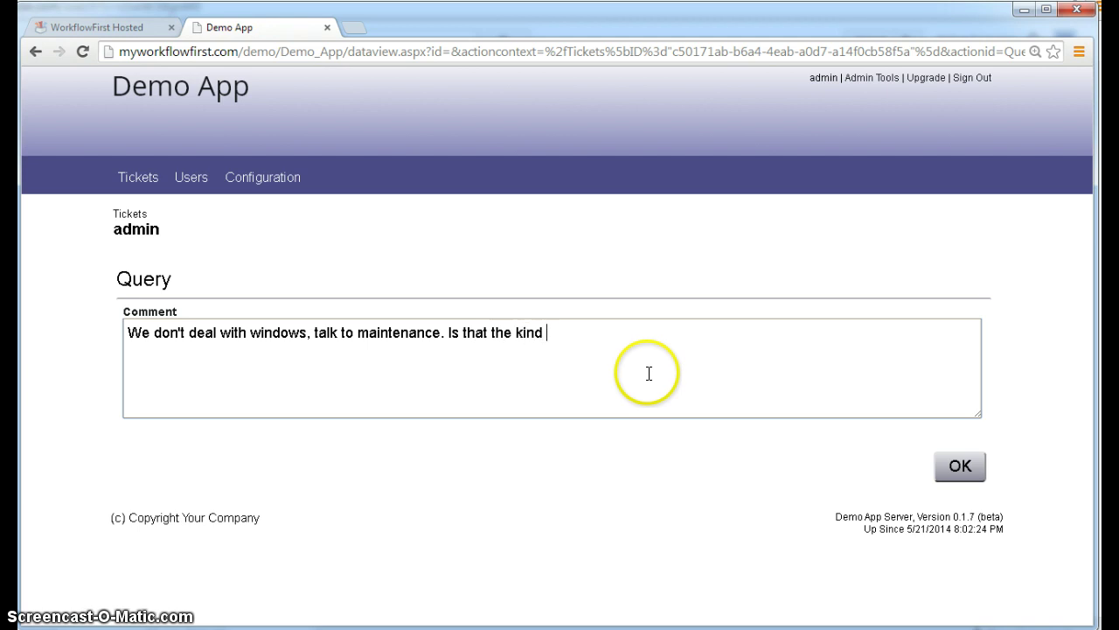
key(BackSpace)
key(BackSpace)
key(BackSpace)
text(window that you're talking abot?)
key(BackSpace)
key(BackSpace)
- Finish the 'about?' ending, submit the query, and view the ticket's comments
text(ut?)
click(948, 469)
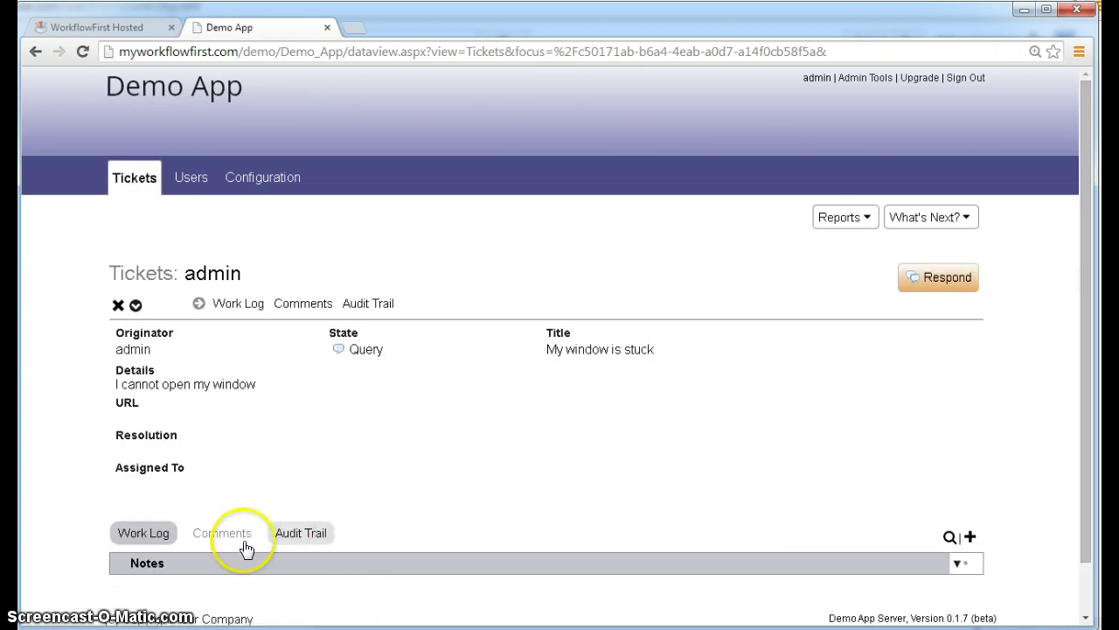
click(222, 533)
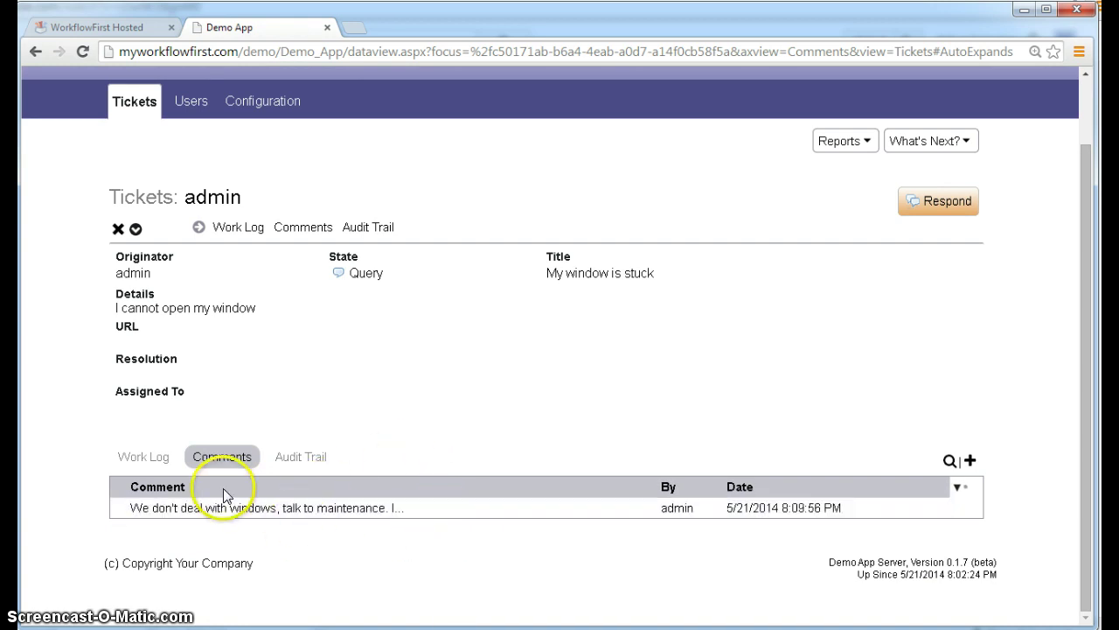
scroll(812, 207, up, 2)
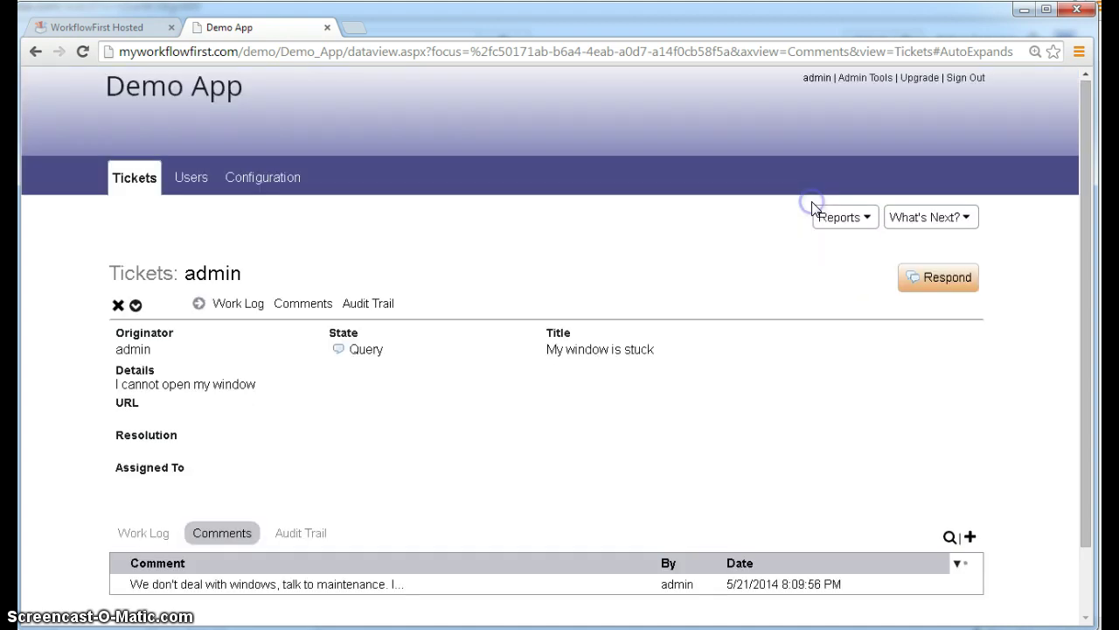
- Respond to the ticket with the comment 'I mean Windows on the PC!'
click(940, 278)
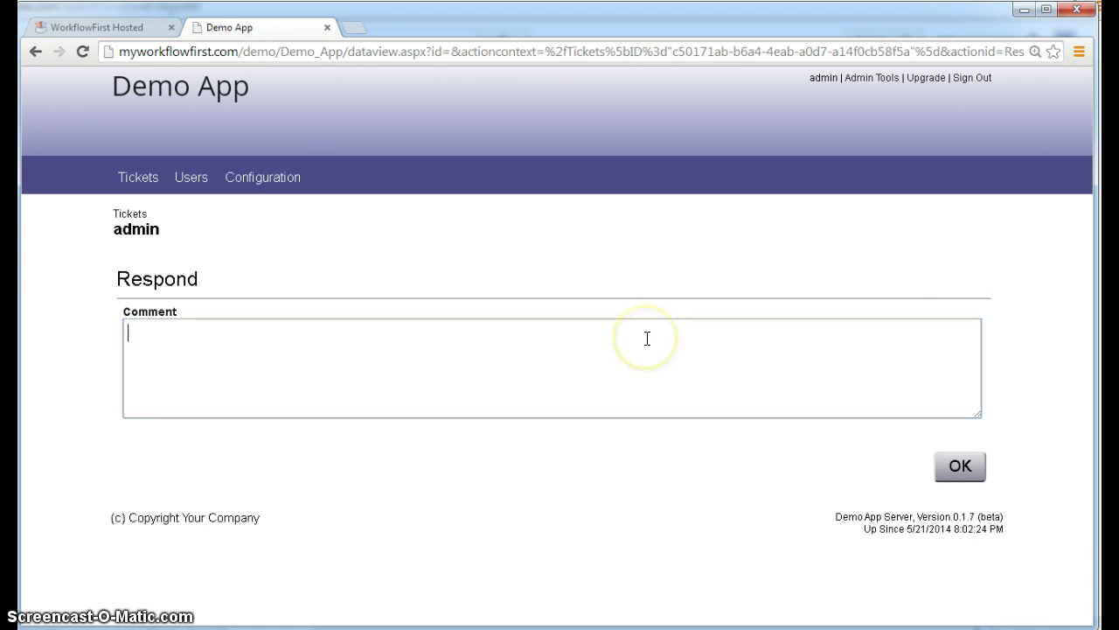
click(647, 339)
text(I mean )
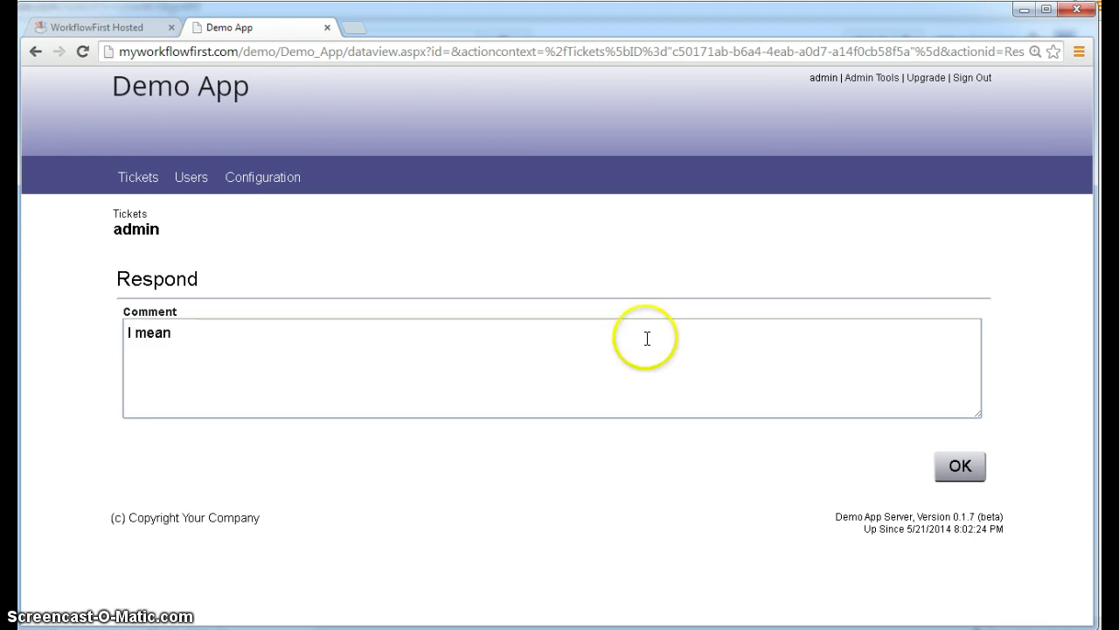
text(Windows on the PC!)
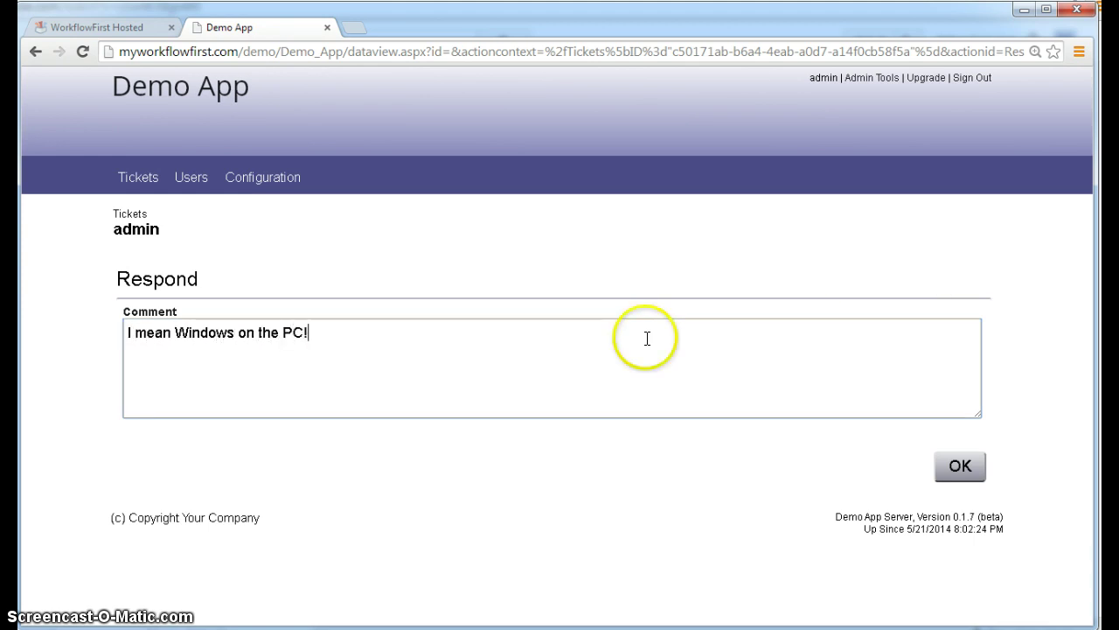
click(959, 465)
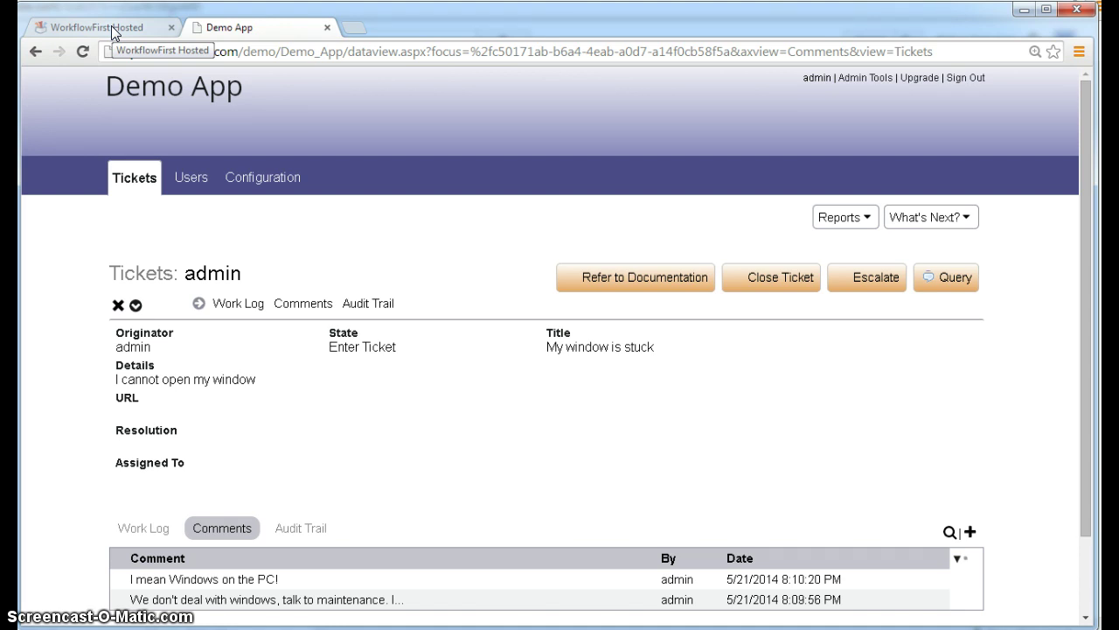
click(111, 26)
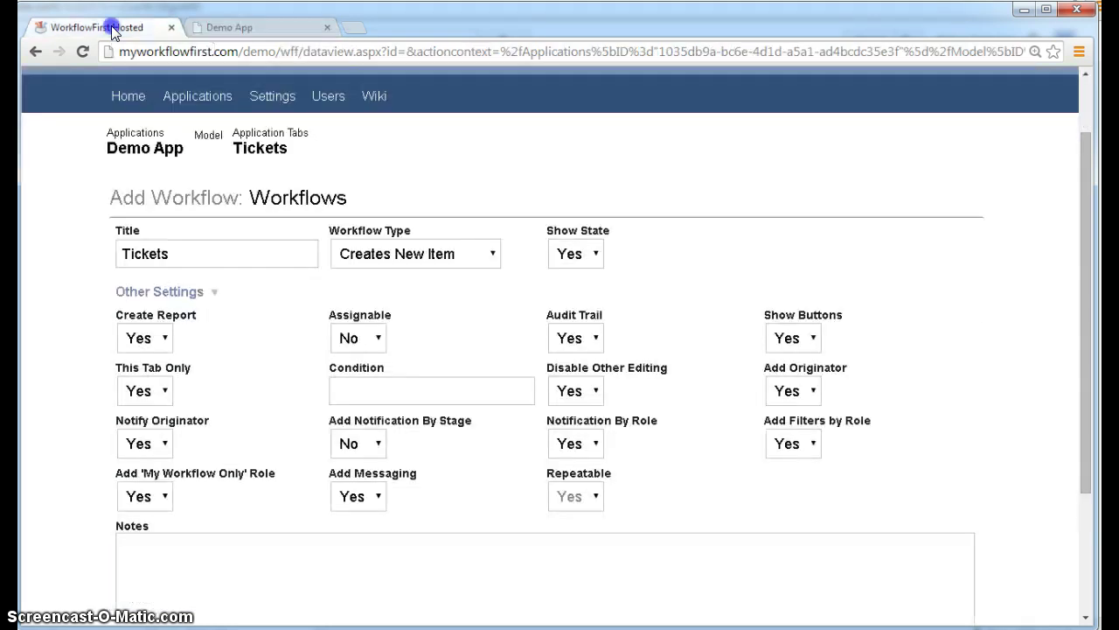
click(376, 498)
click(357, 500)
click(422, 498)
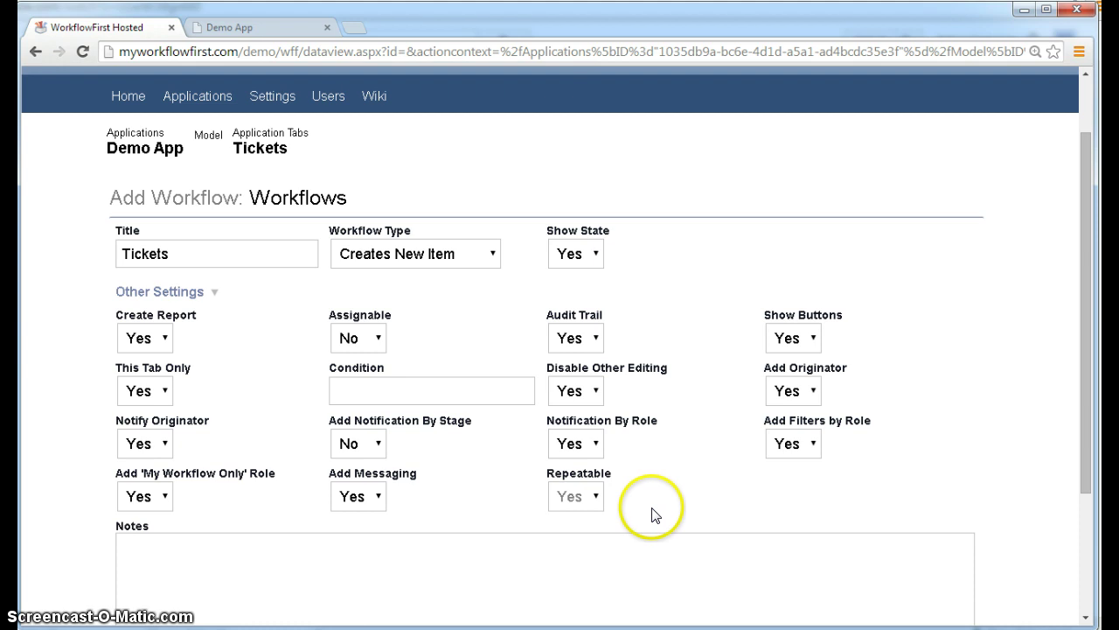
click(600, 501)
click(400, 257)
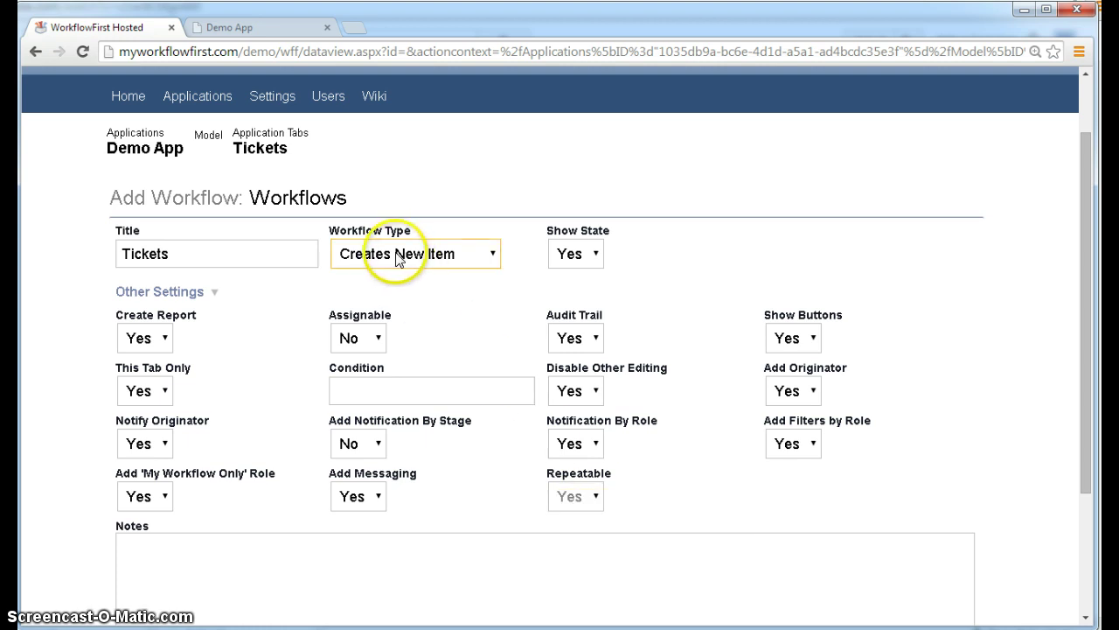
click(455, 257)
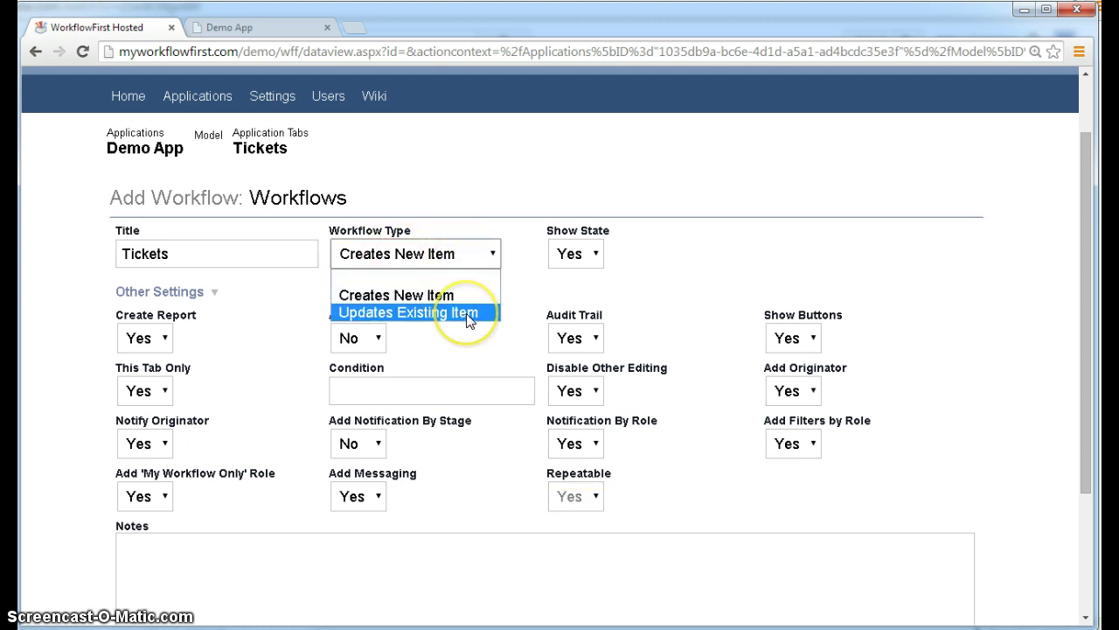
click(488, 196)
click(253, 28)
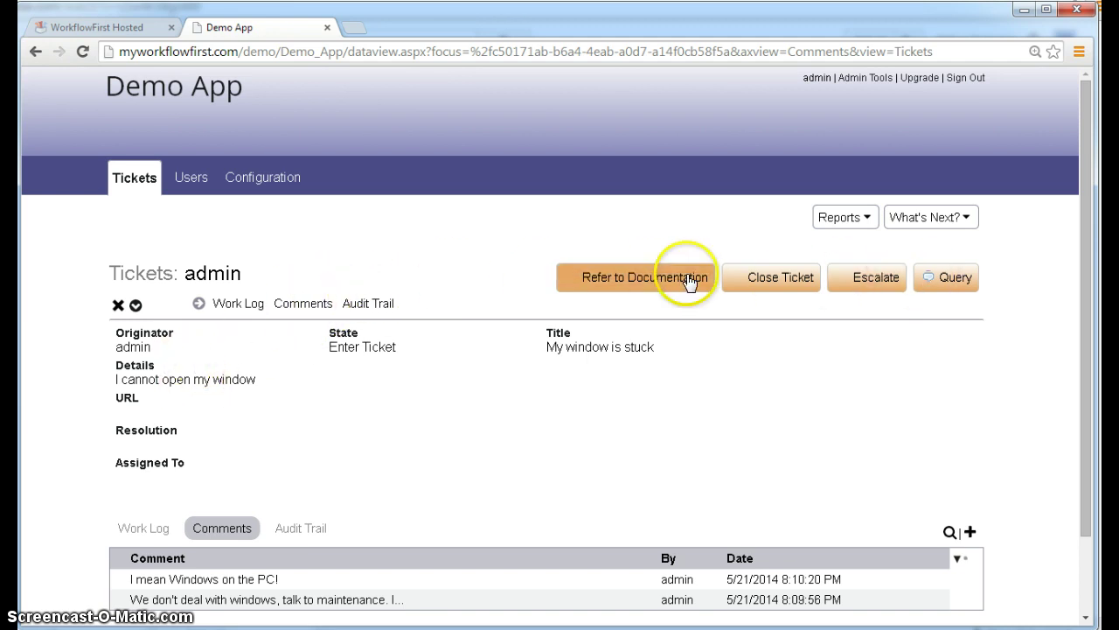
- In WorkflowFirst, confirm Workflow Type stays Creates New Item, then go up to the Tickets application page
click(113, 29)
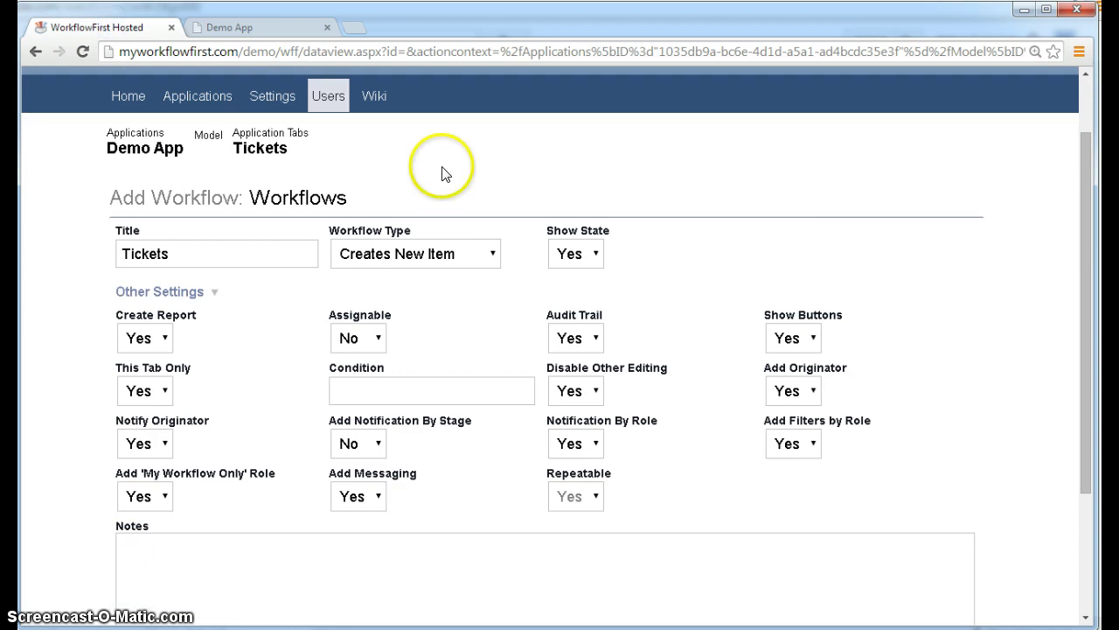
click(443, 267)
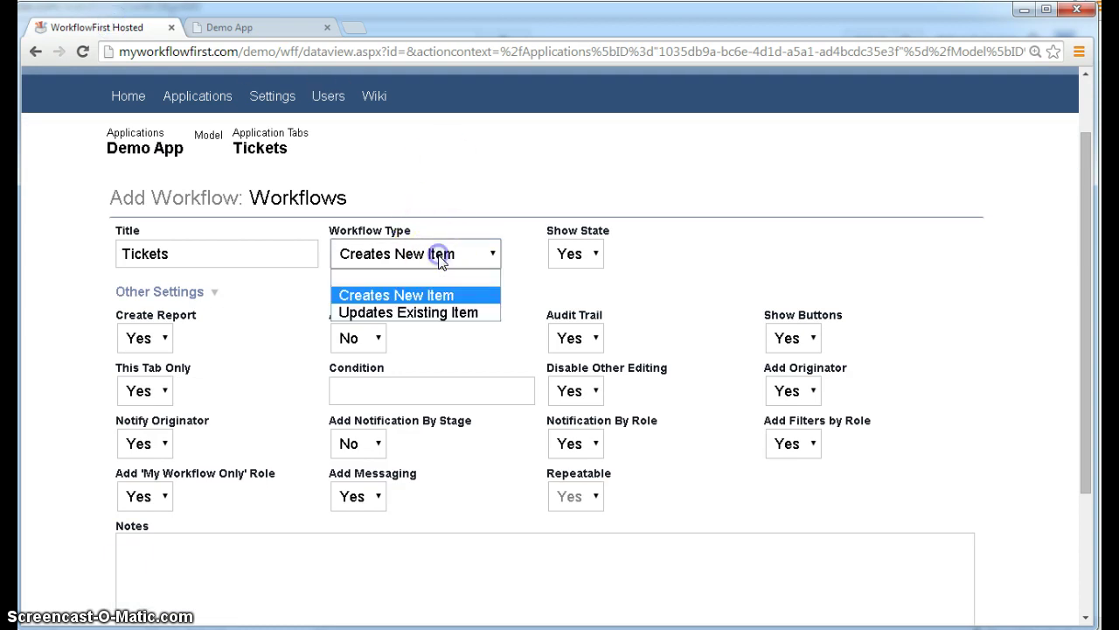
click(472, 186)
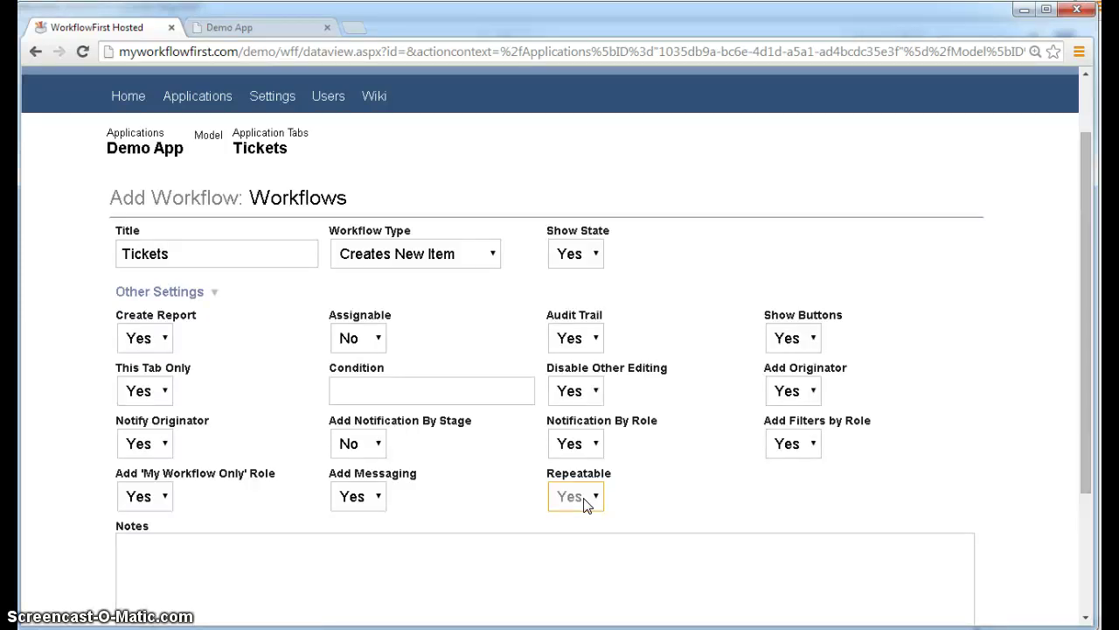
click(282, 153)
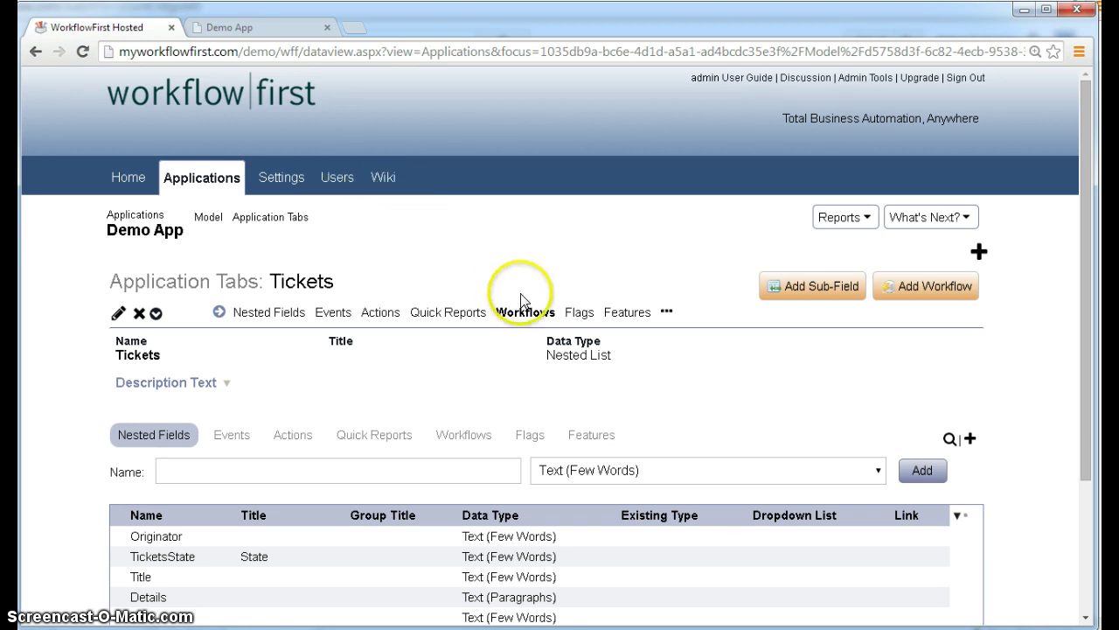
- In Demo App, list all tickets, check the CSO/Tech filter, and open 'My window is stuck'
click(260, 27)
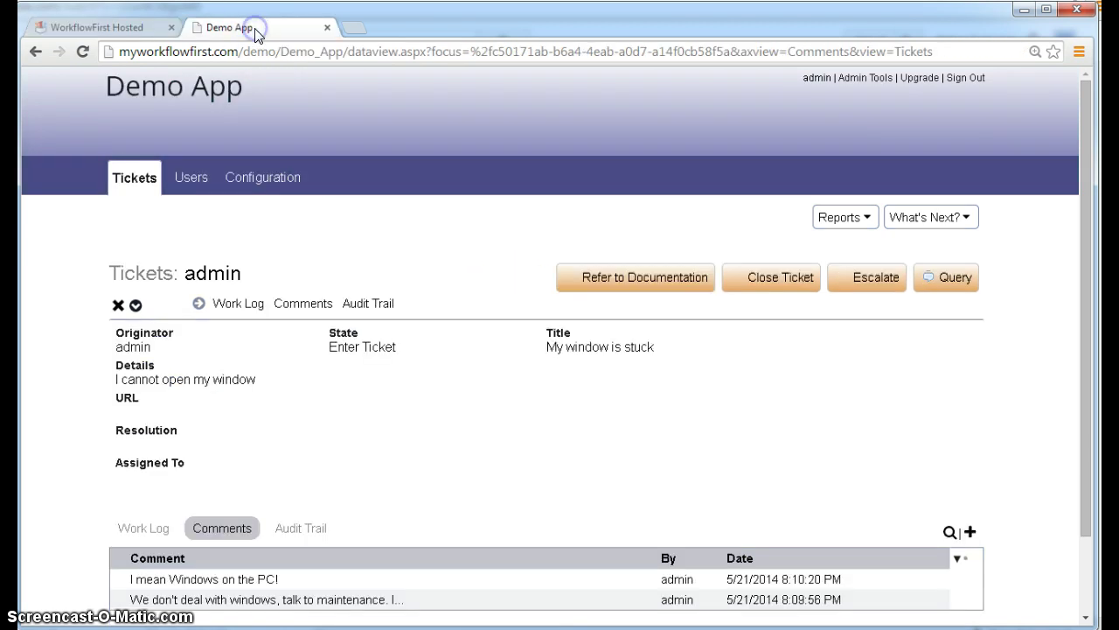
click(136, 179)
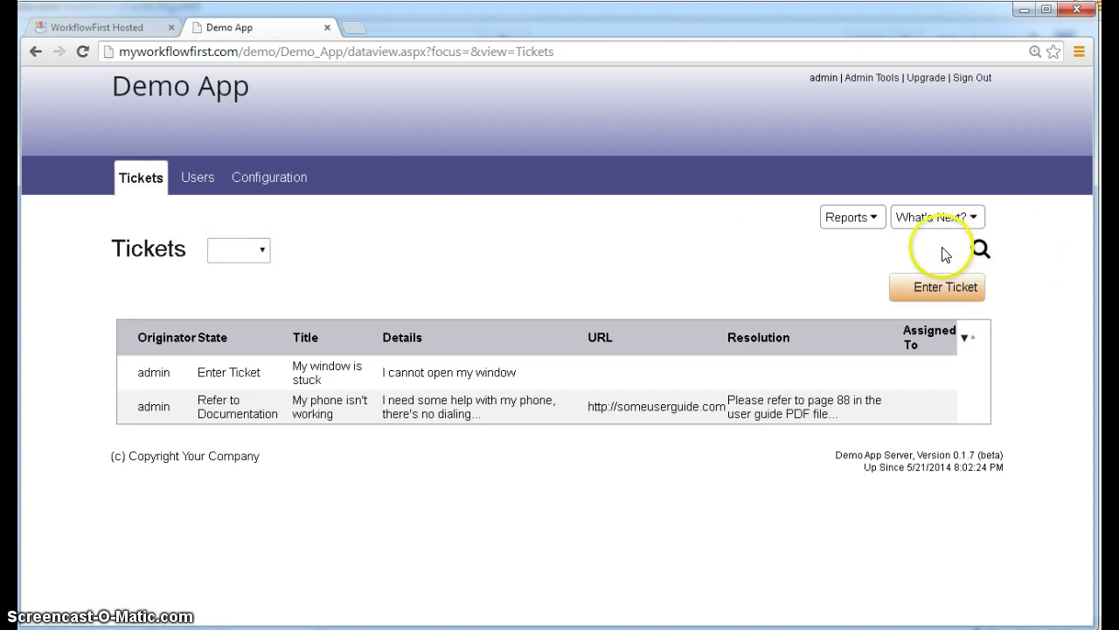
click(256, 251)
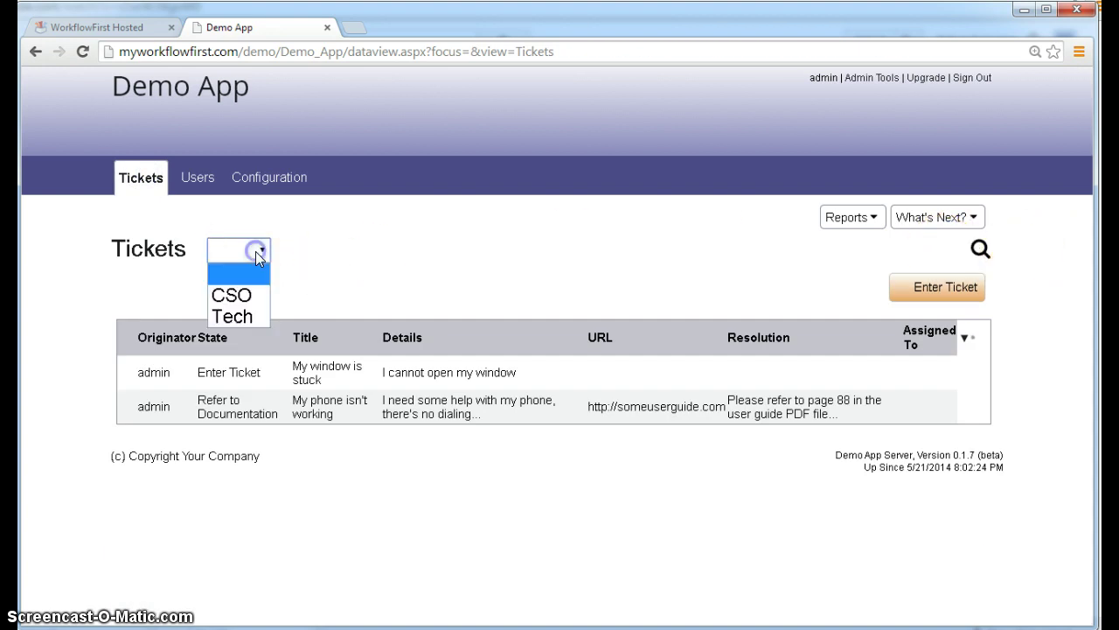
click(330, 255)
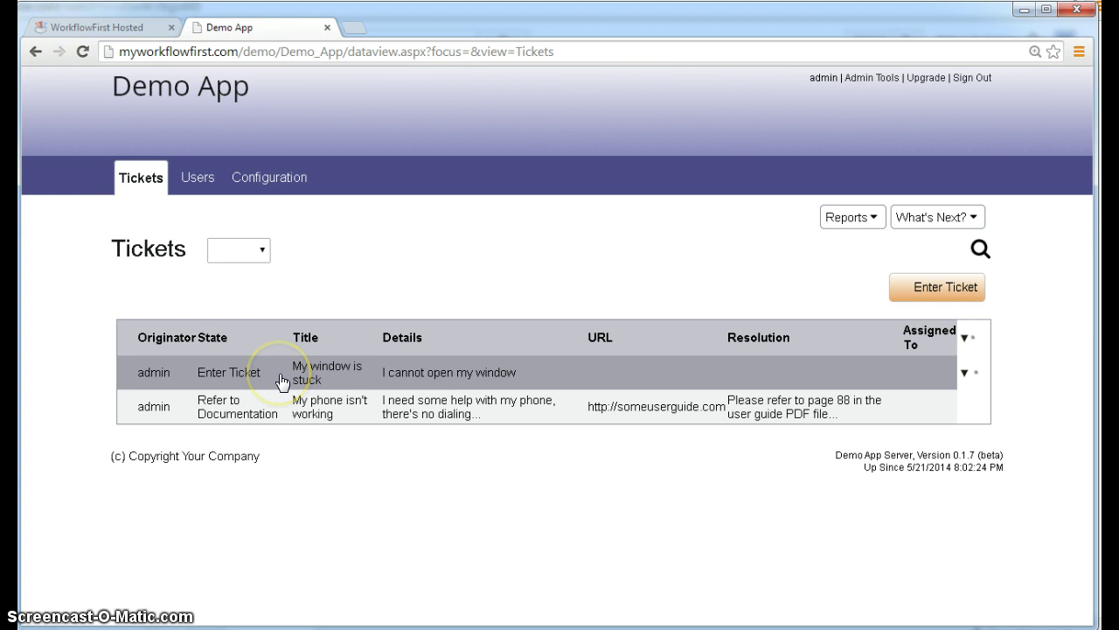
click(282, 383)
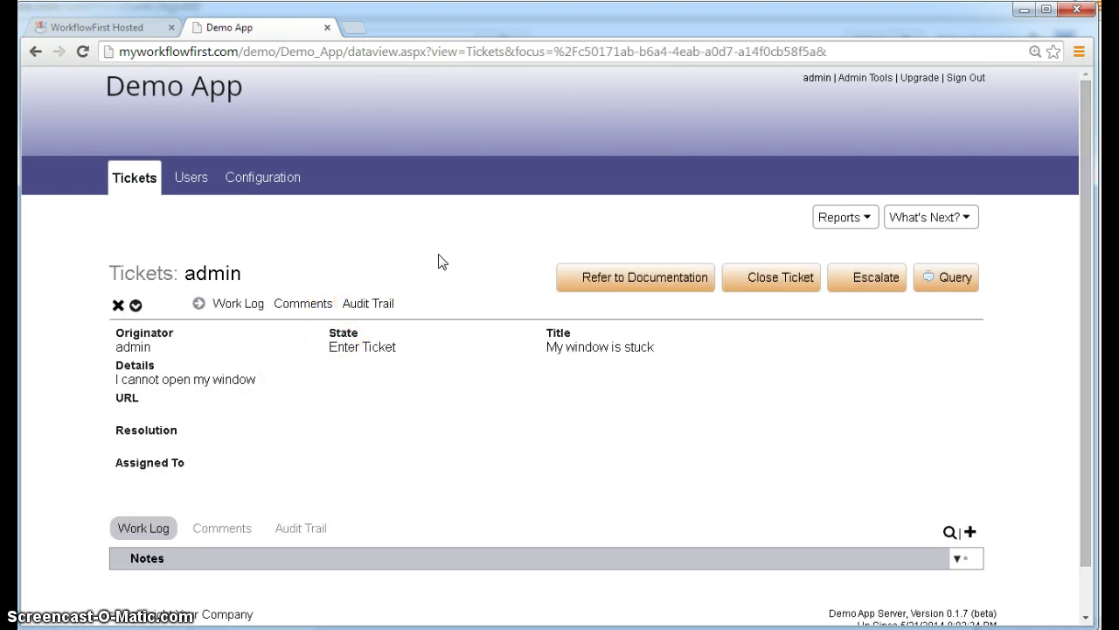
click(120, 31)
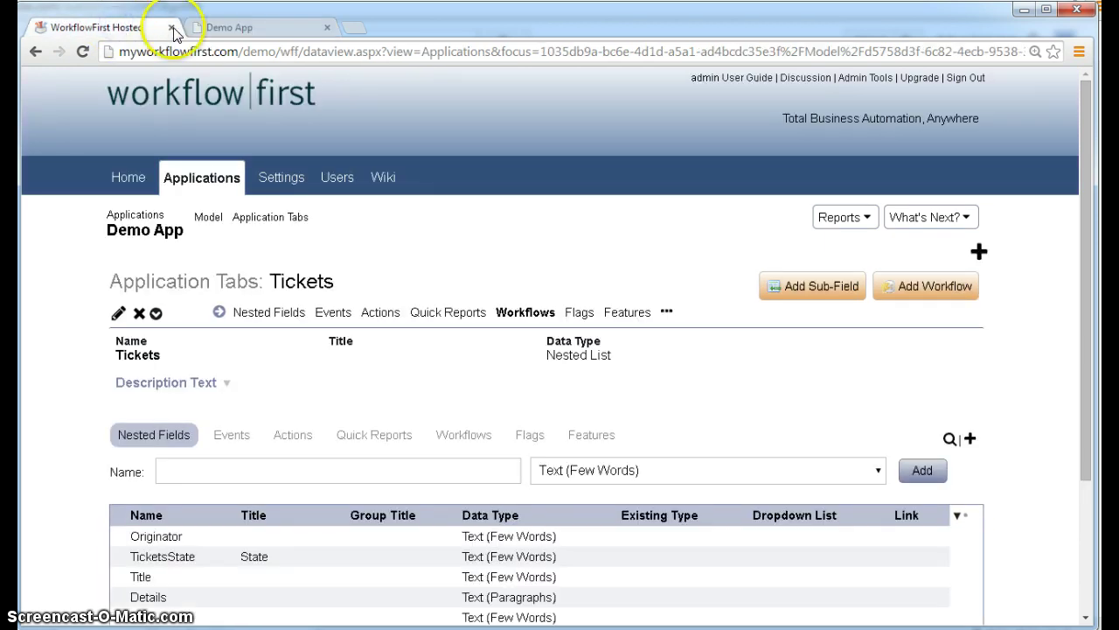
click(235, 29)
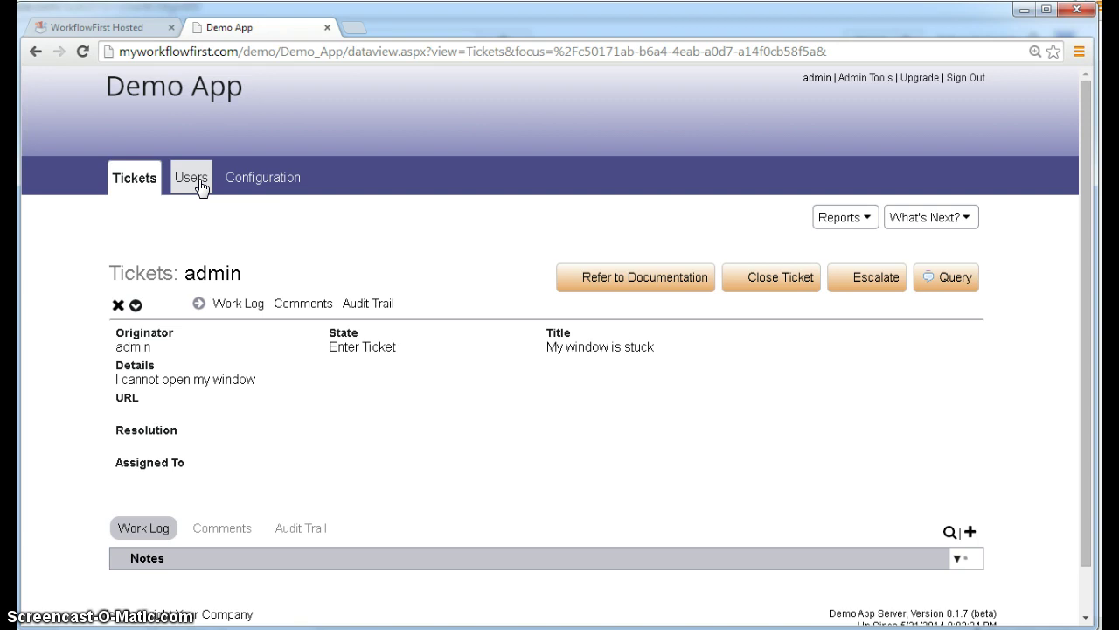
click(396, 254)
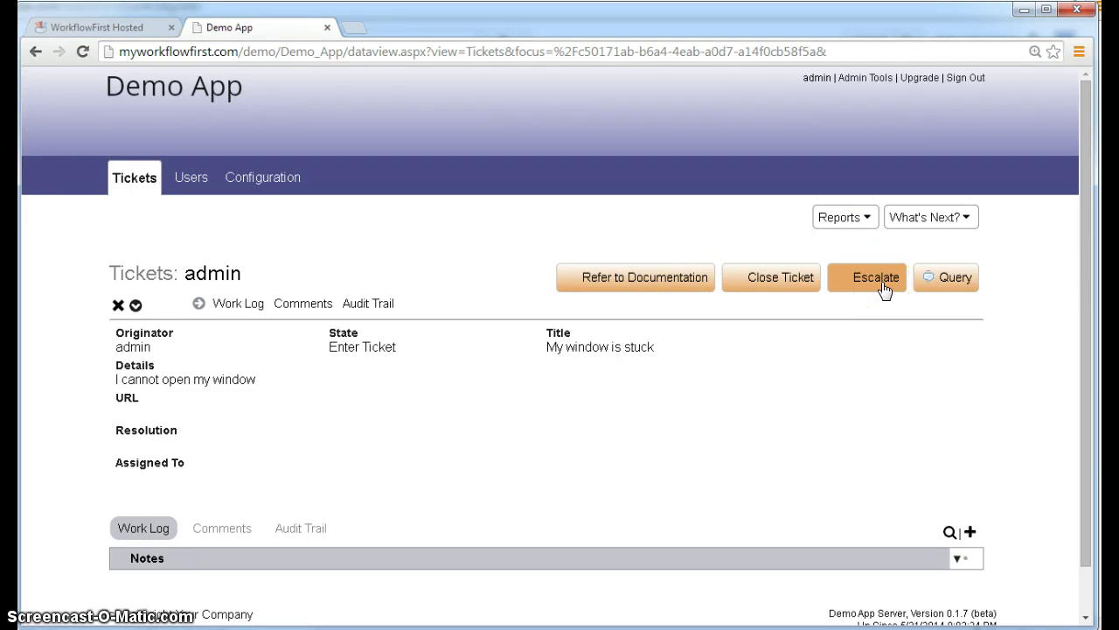
- Create the Demo App user 'test' with last name Test, first name User and an e-mail address
click(184, 179)
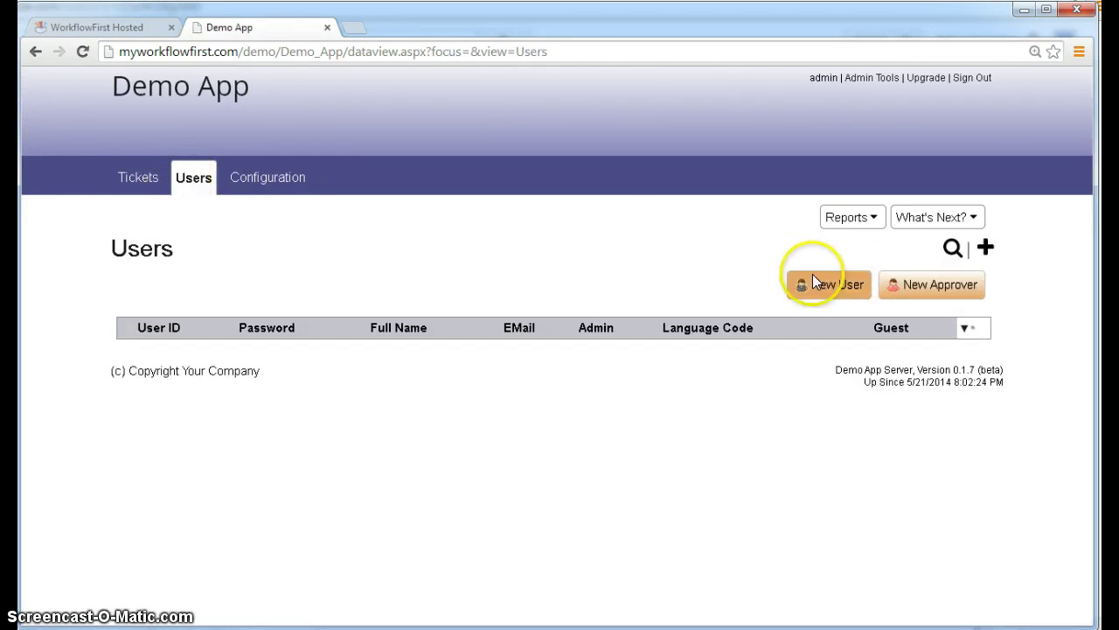
click(819, 287)
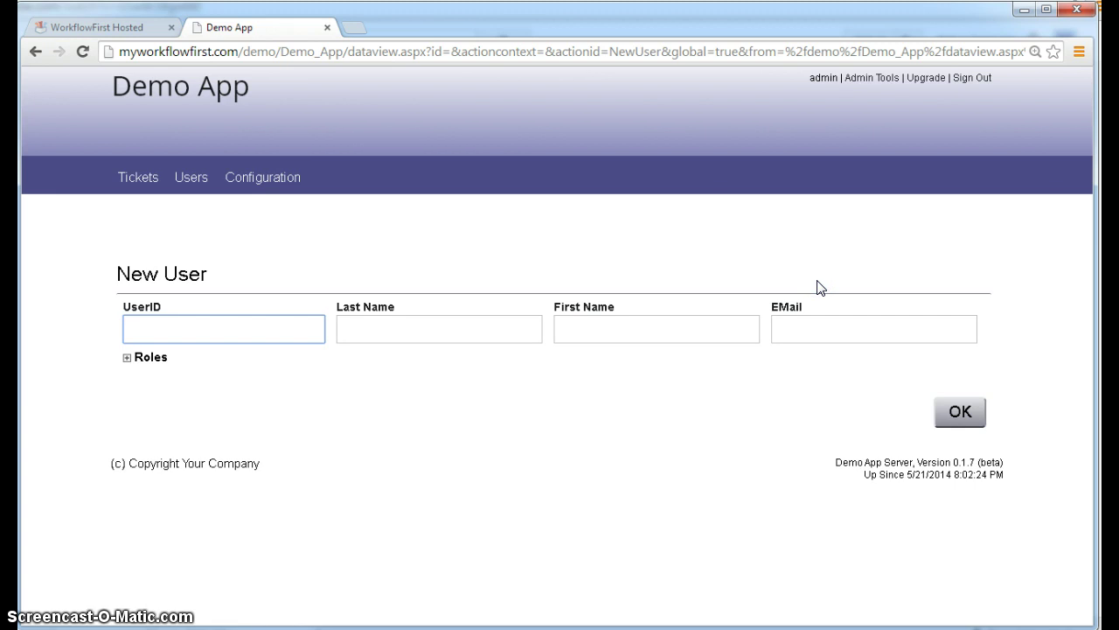
text(test)
key(Tab)
text(Test)
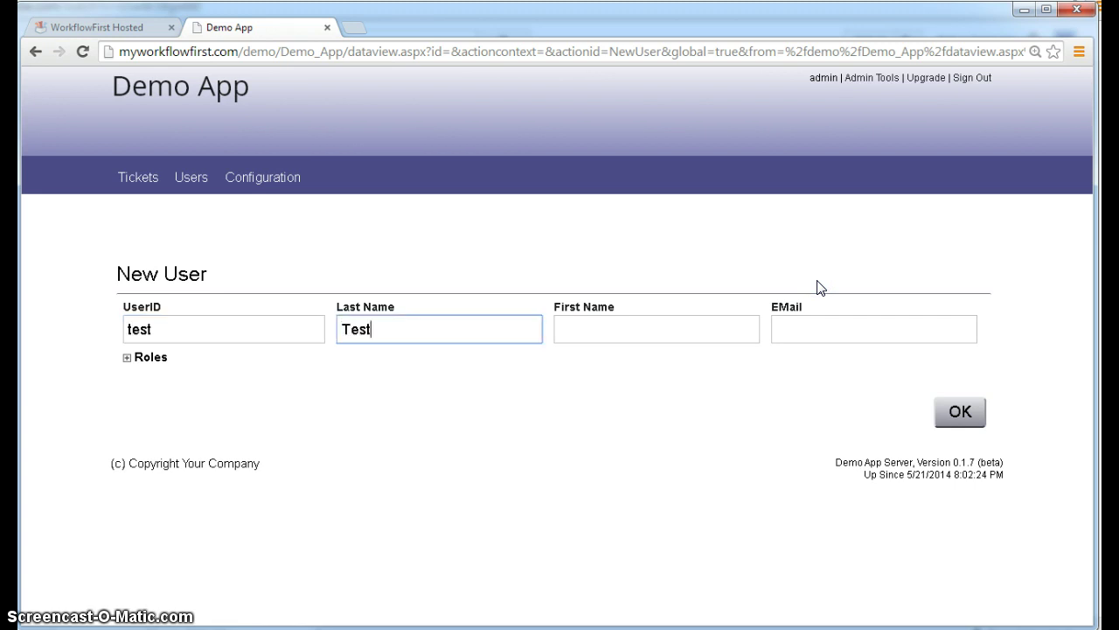
key(Tab)
text(User)
key(Tab)
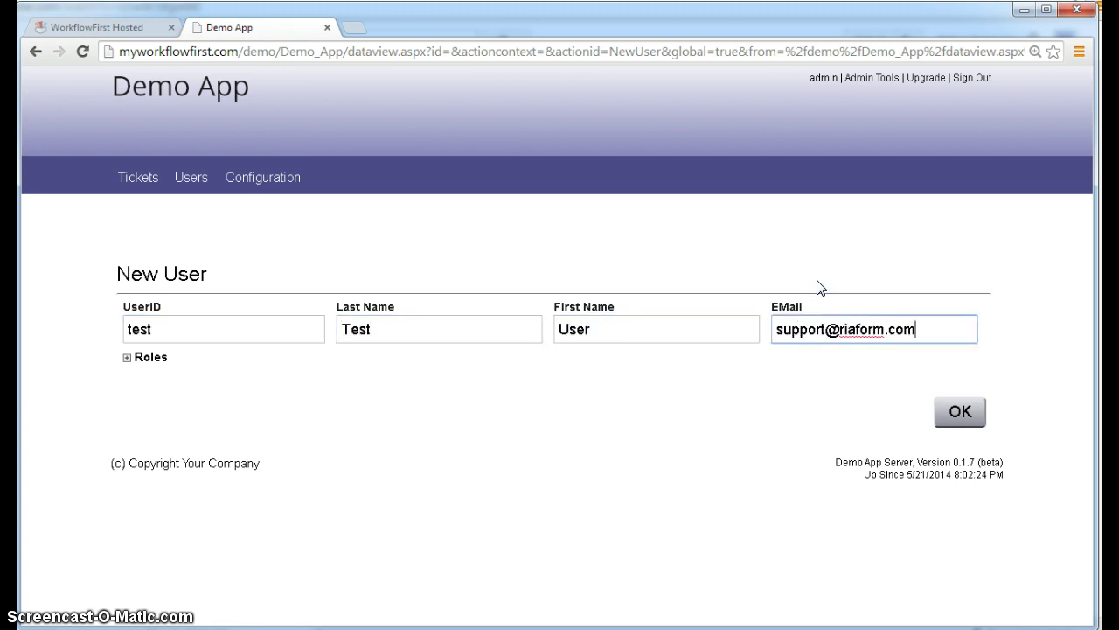
click(960, 413)
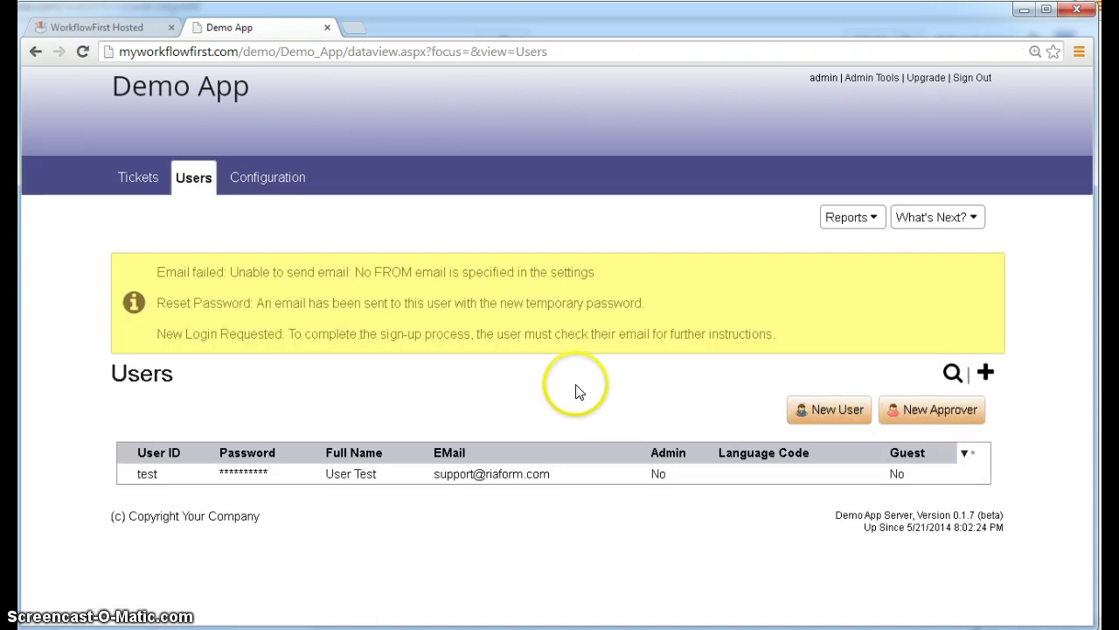
- Open the test user's record from the Users list and update its password
click(131, 180)
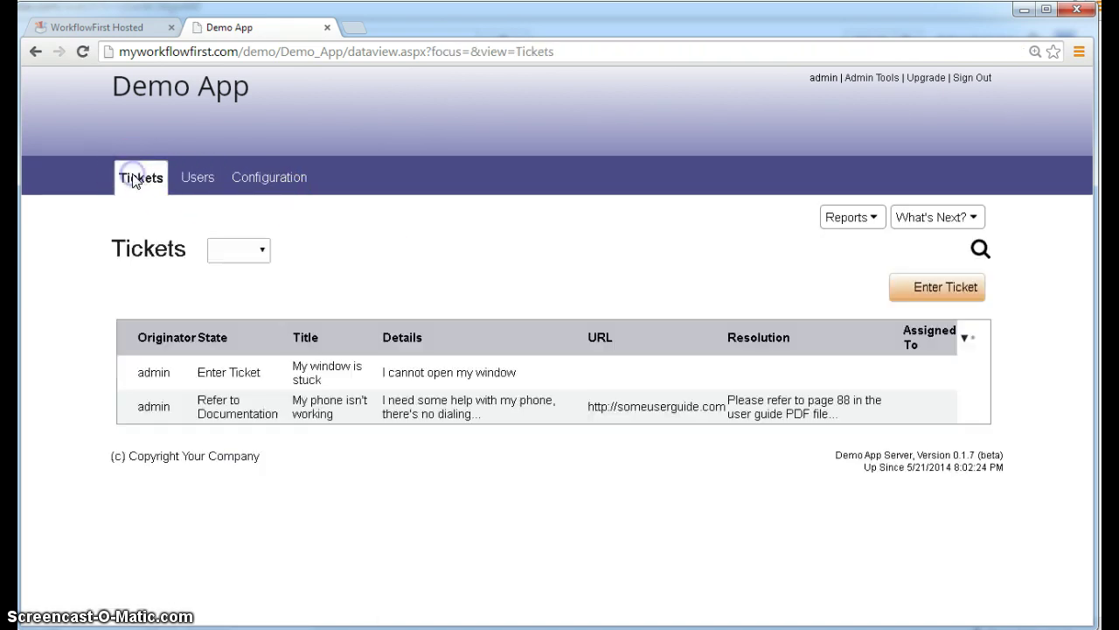
click(198, 178)
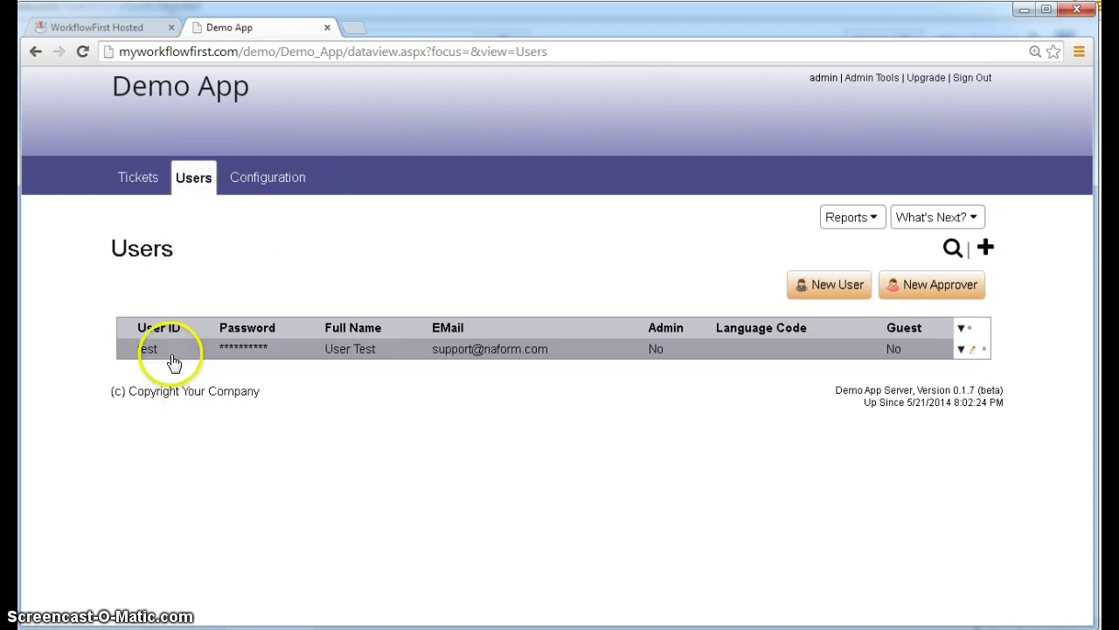
click(171, 352)
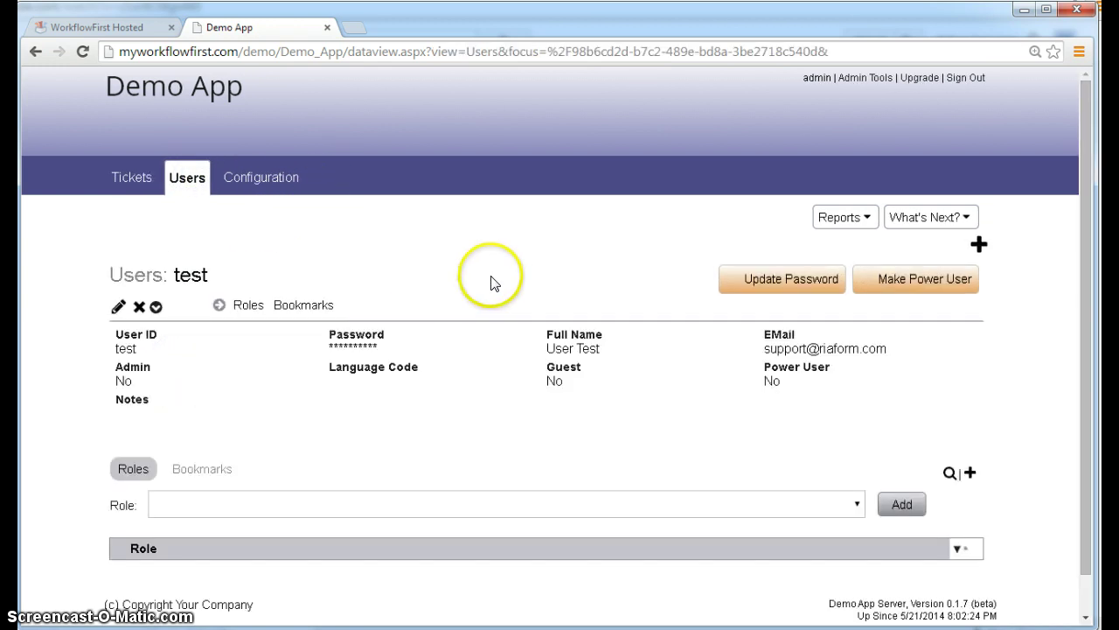
click(777, 284)
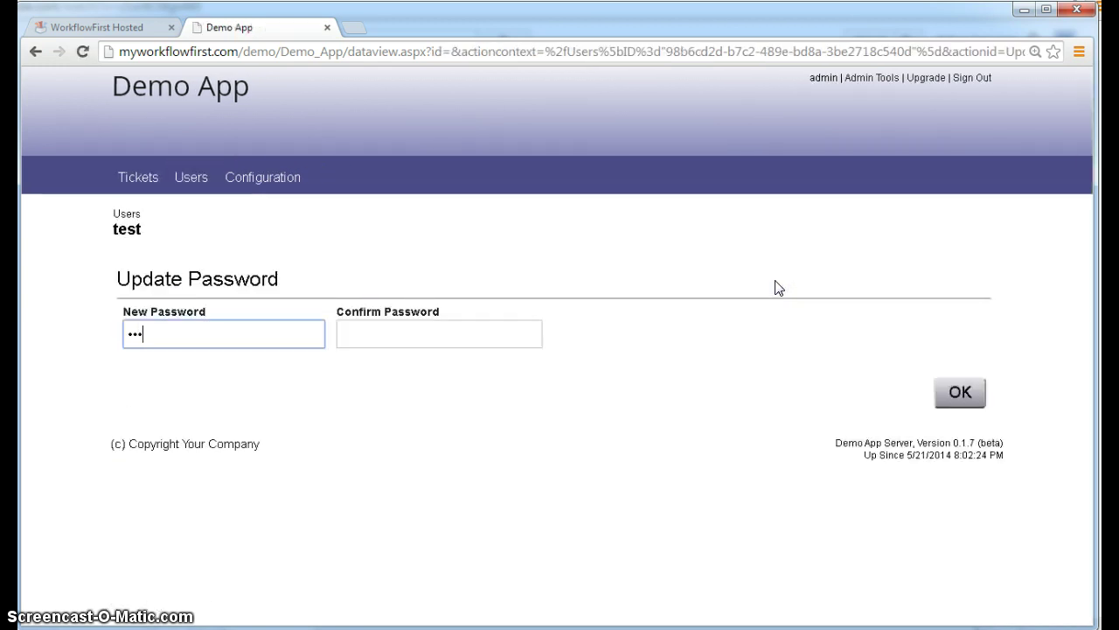
key(Tab)
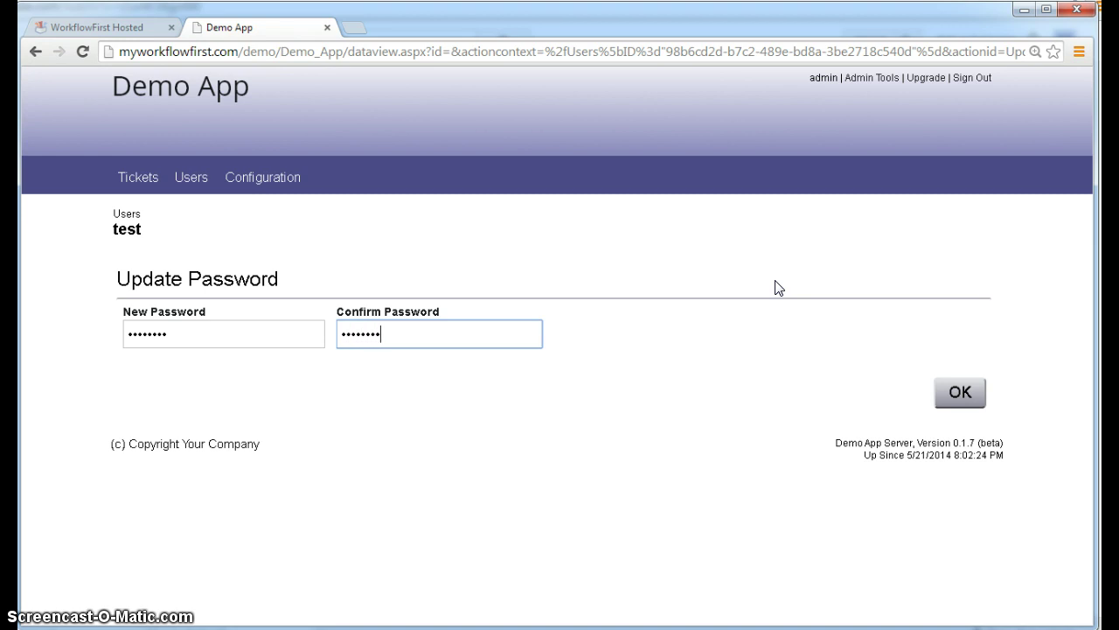
key(Return)
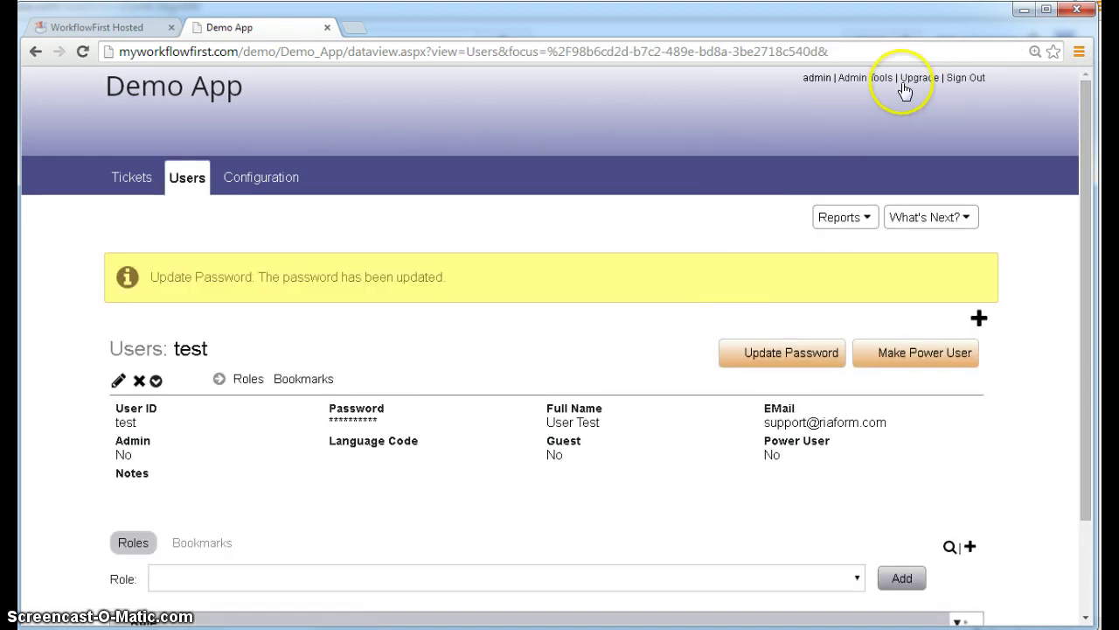
- Sign out of admin and log in as the test user, letting the browser save the password
click(966, 77)
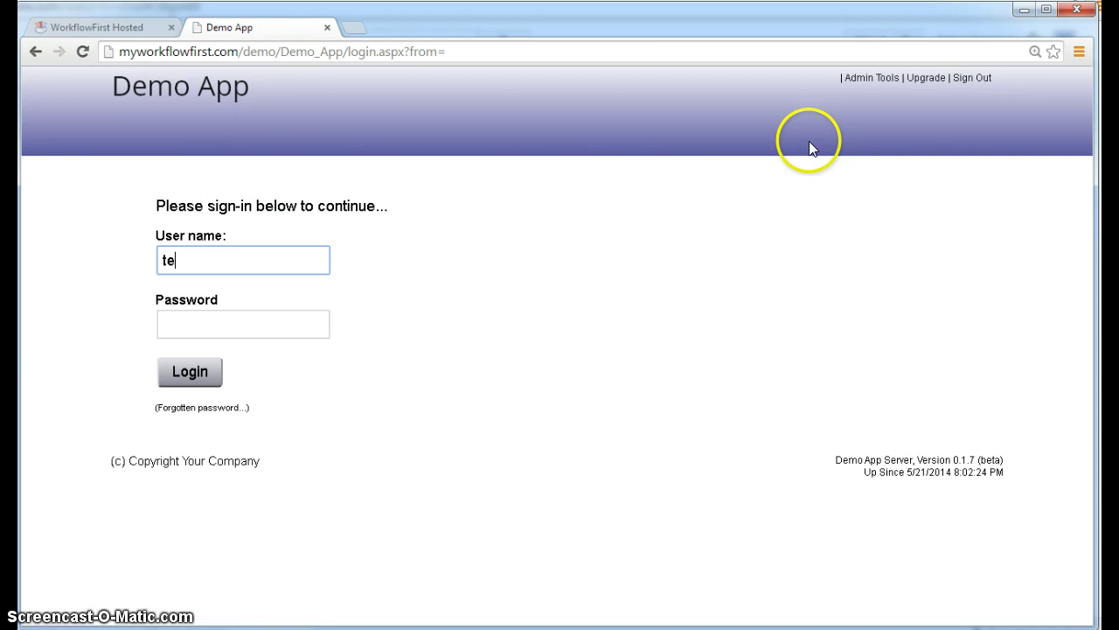
key(Tab)
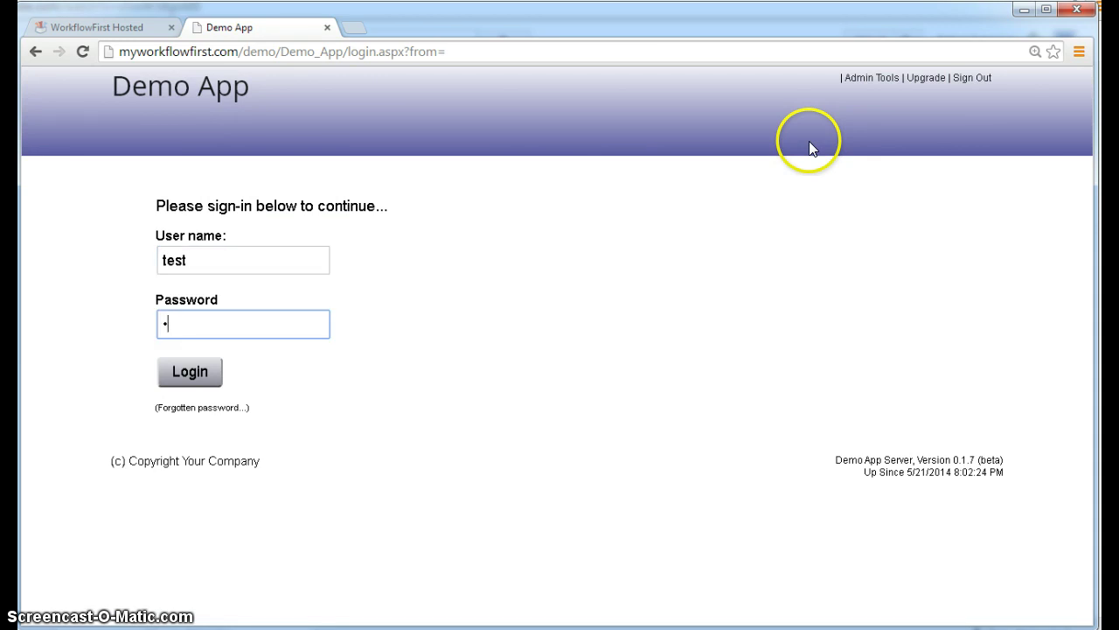
key(Return)
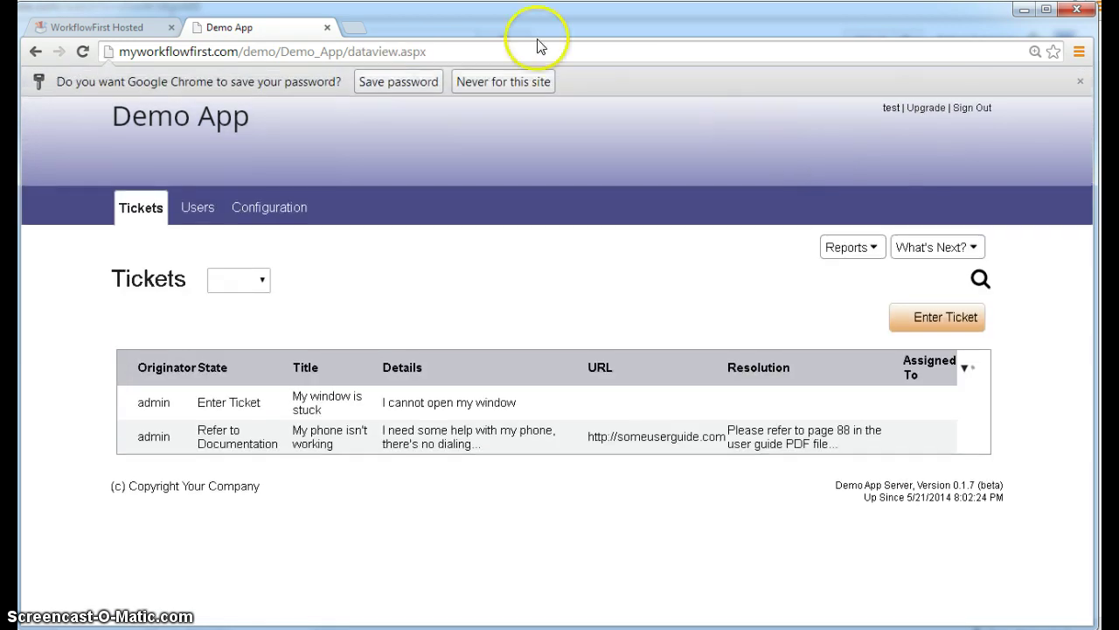
click(400, 82)
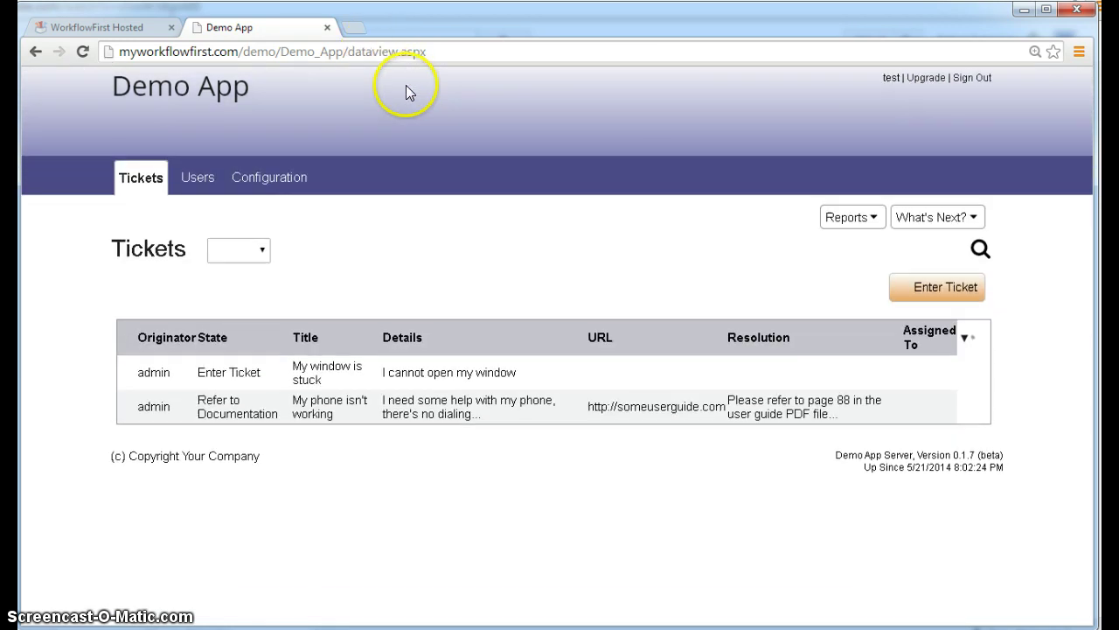
- As test, view Users, then open 'My window is stuck' and 'My phone isn't working' tickets
click(196, 176)
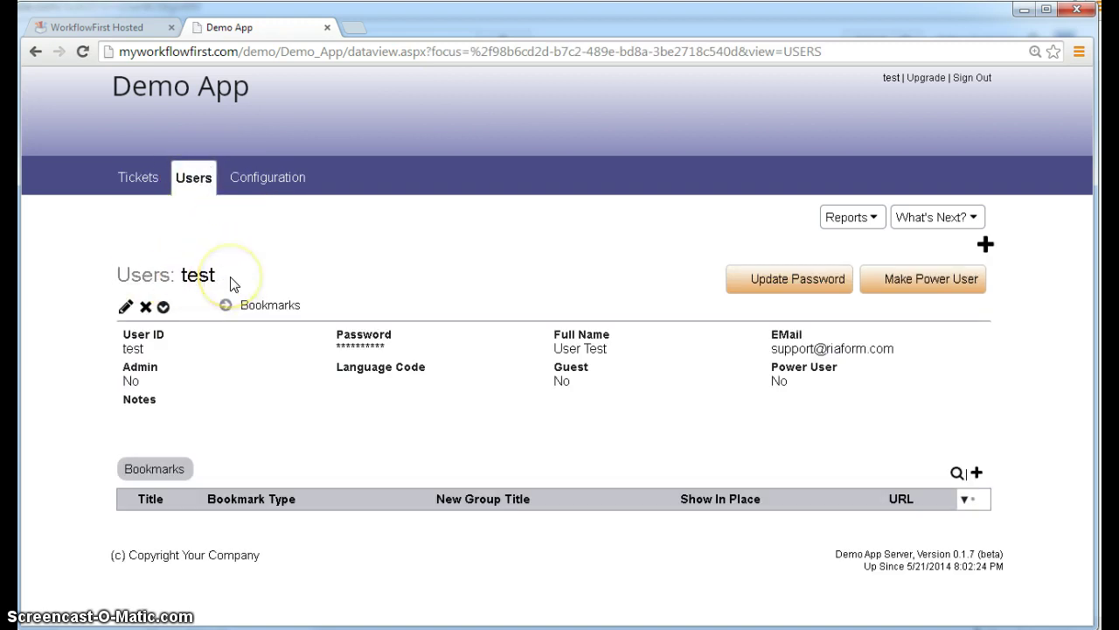
click(135, 180)
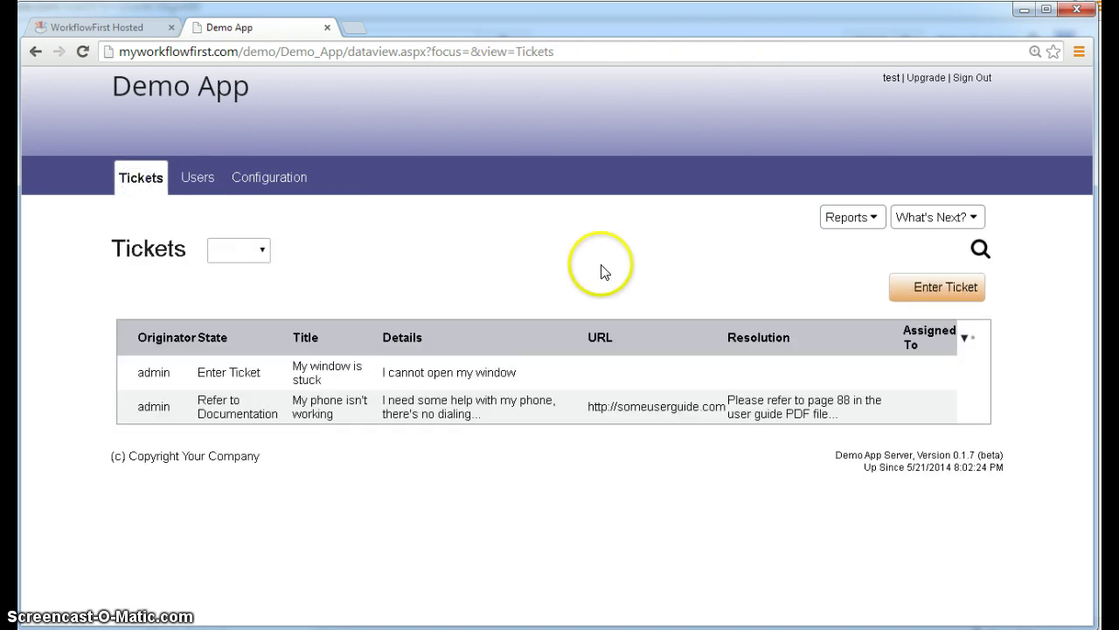
click(572, 381)
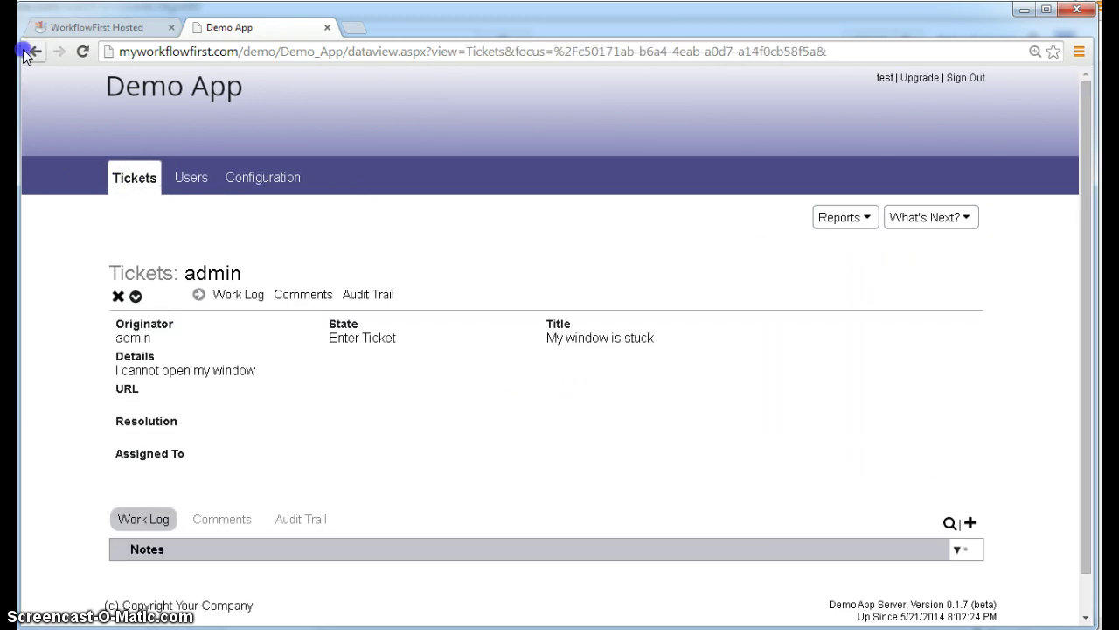
click(35, 52)
click(544, 426)
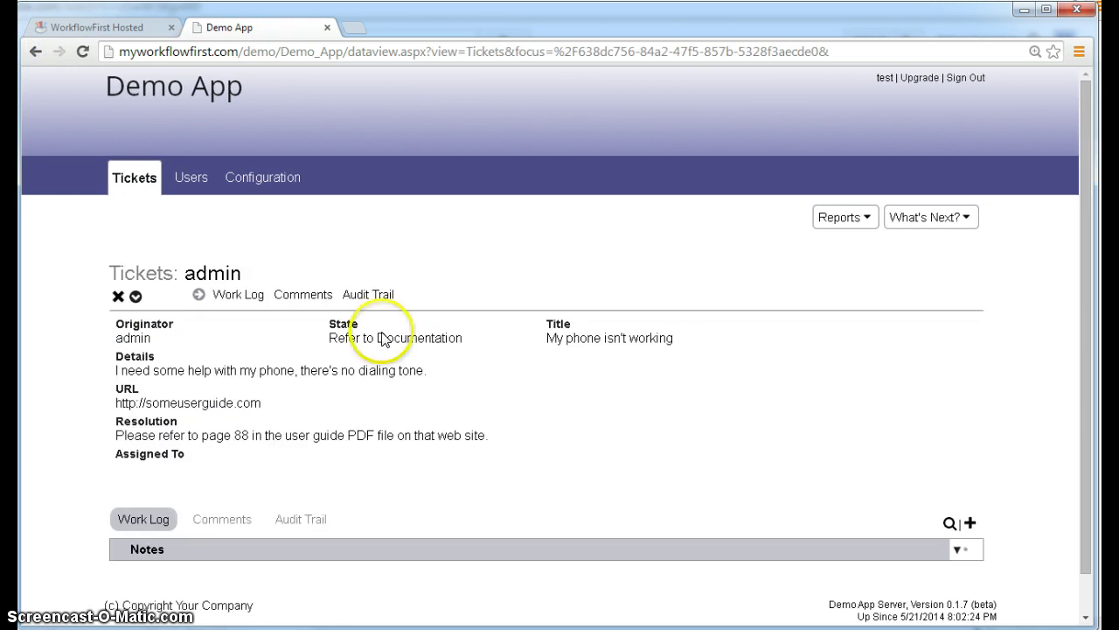
click(35, 51)
click(621, 371)
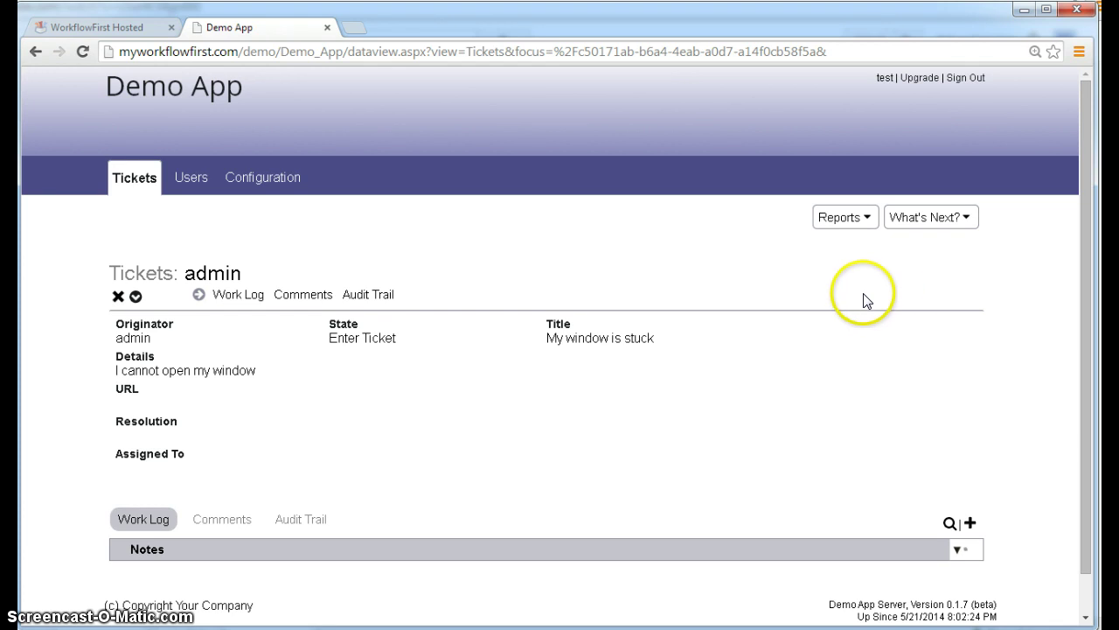
- Sign out of test, log back in as admin, and open the 'My window is stuck' ticket
click(960, 81)
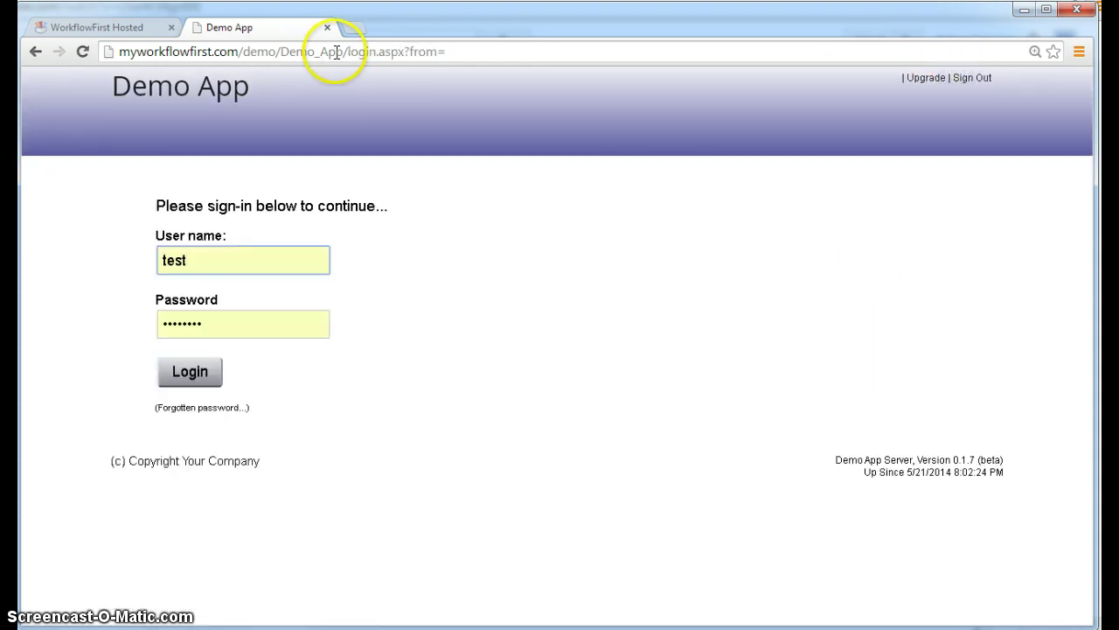
drag(227, 260, 145, 272)
text(admin)
key(Tab)
text(admin)
key(Return)
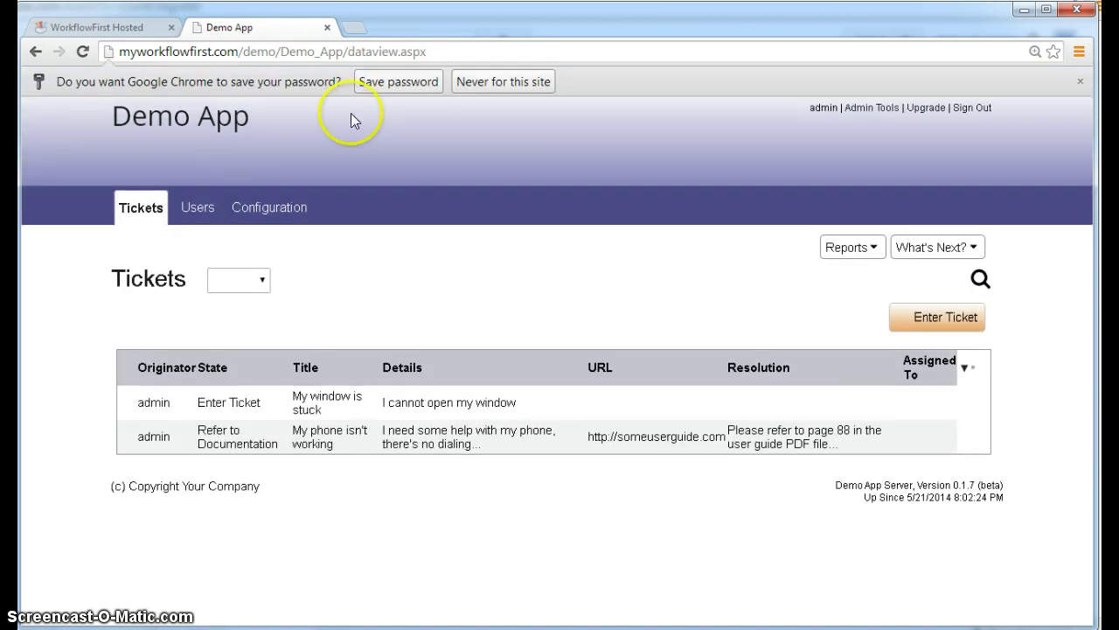
click(398, 81)
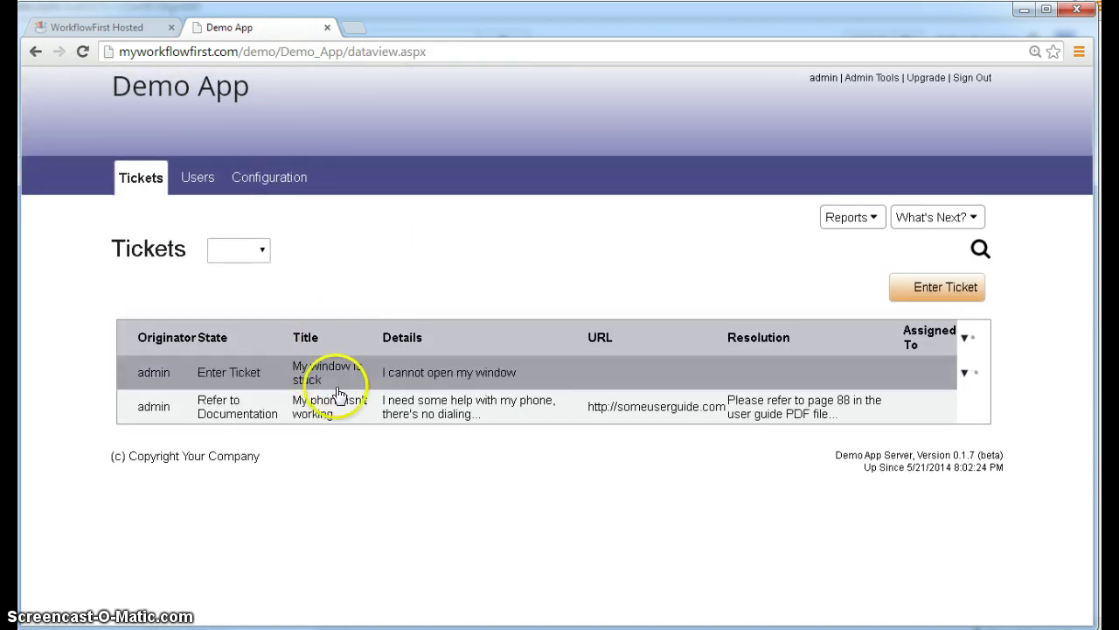
click(572, 369)
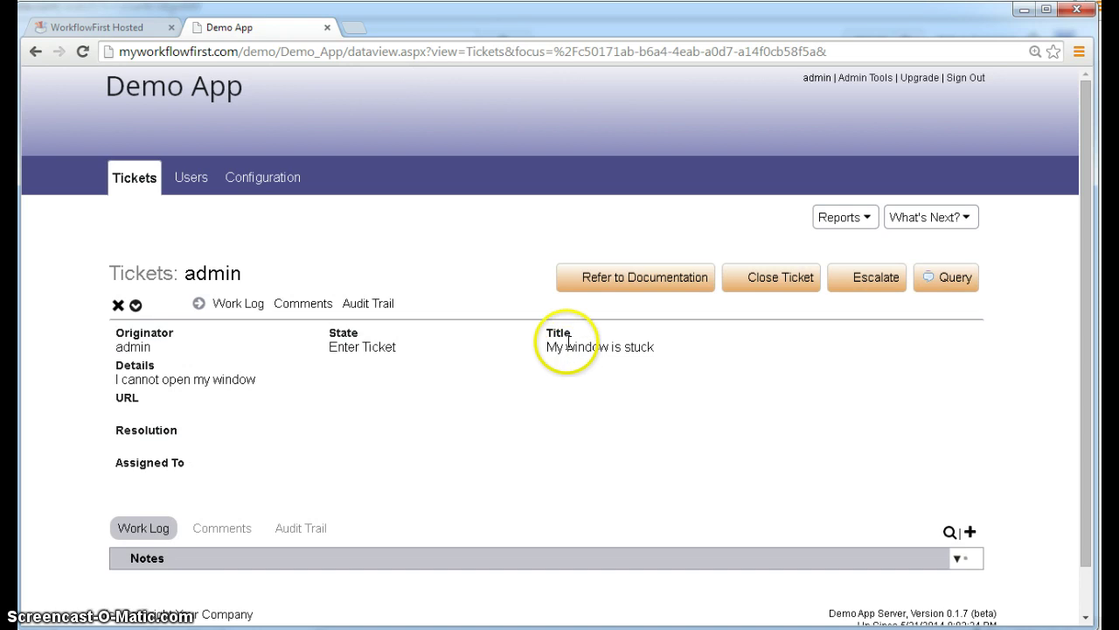
- Escalate the ticket, see that only test is offered as assignee, then return to WorkflowFirst Hosted
click(869, 279)
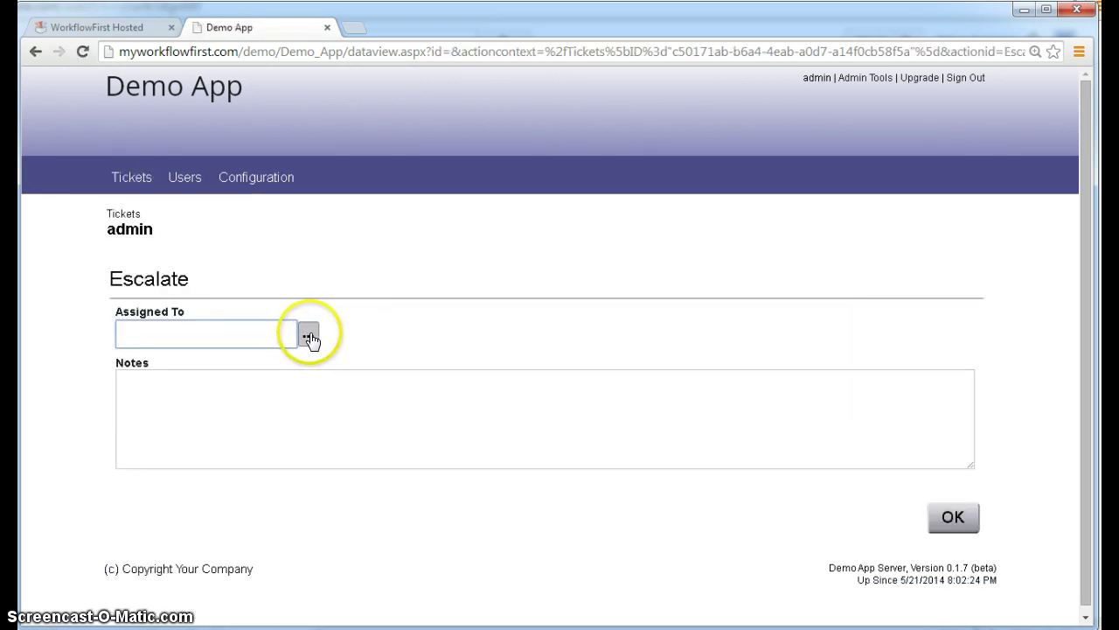
click(308, 336)
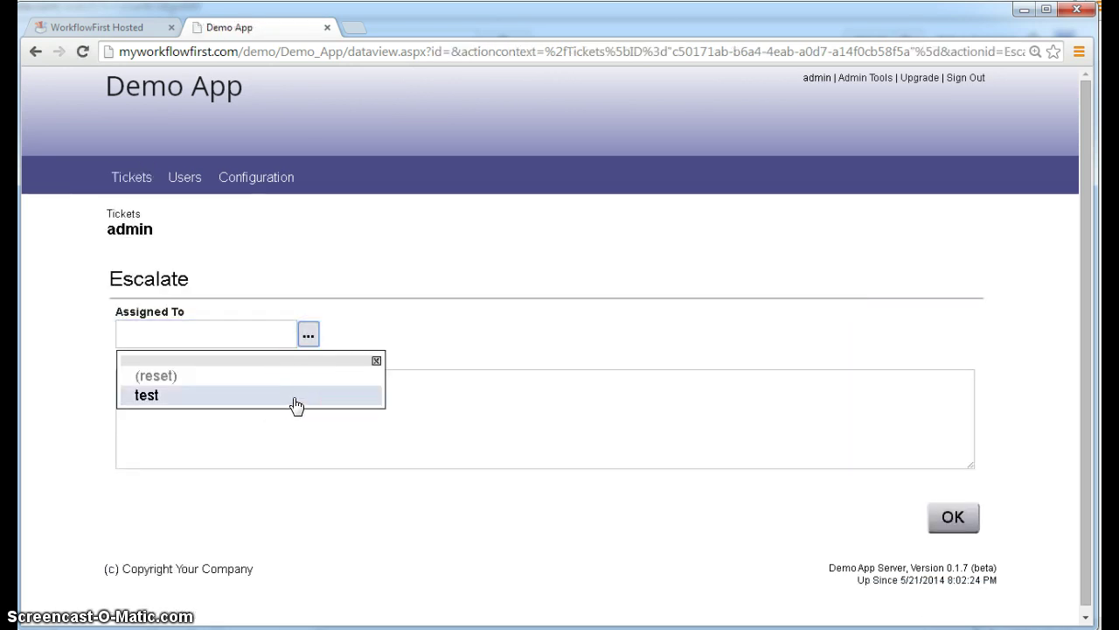
click(320, 269)
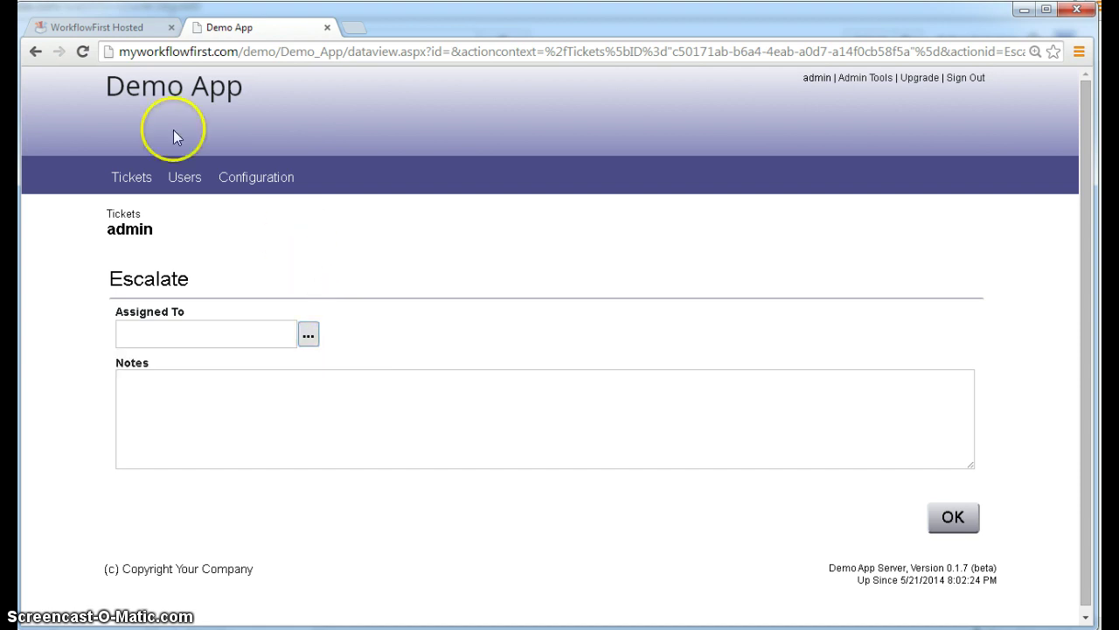
click(100, 28)
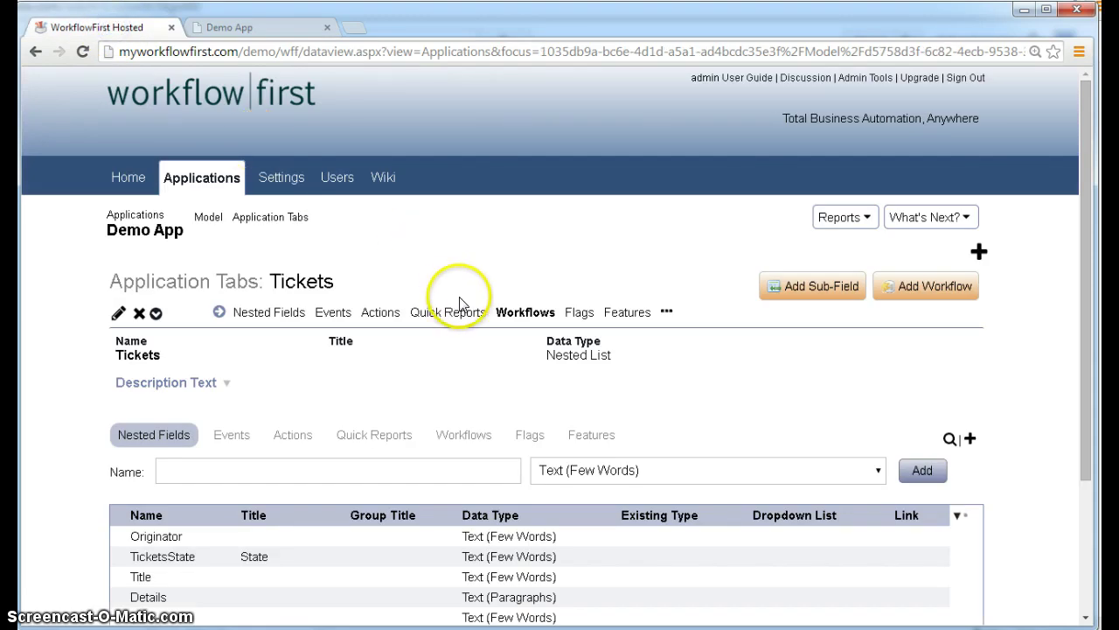